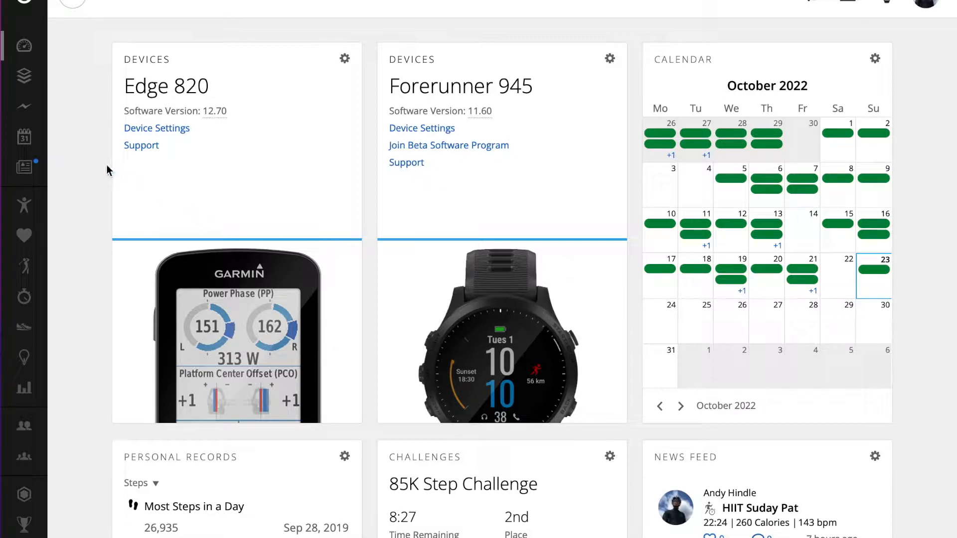
Open the Courses page of Training & Planning and allow the site to use the current location.
mouse_move(30, 158)
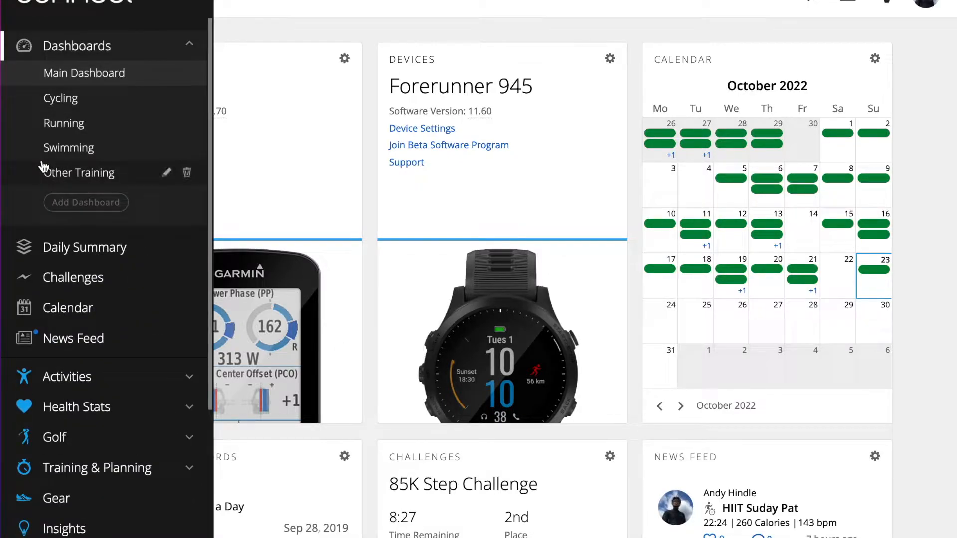
left_click(98, 468)
scroll(99, 471, "down", 3)
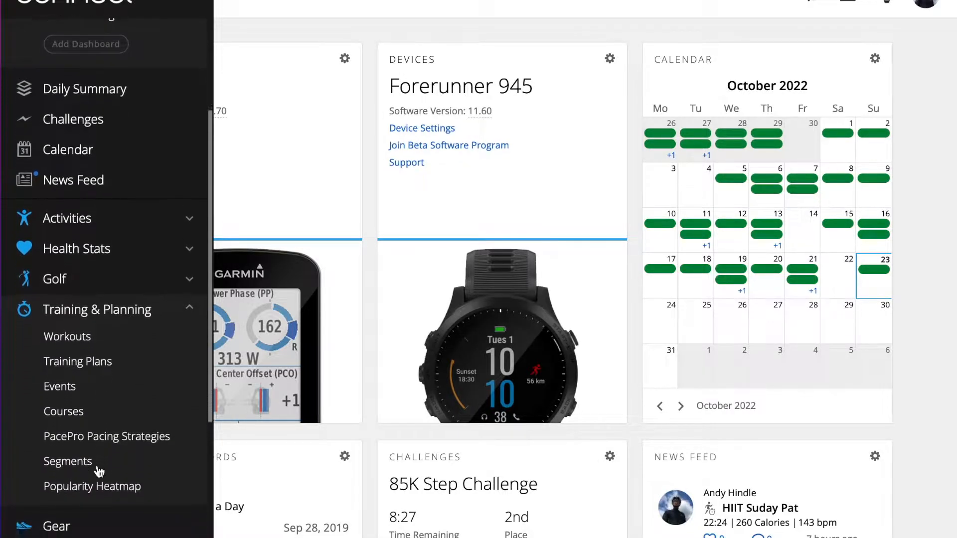
scroll(99, 471, "down", 1)
left_click(76, 374)
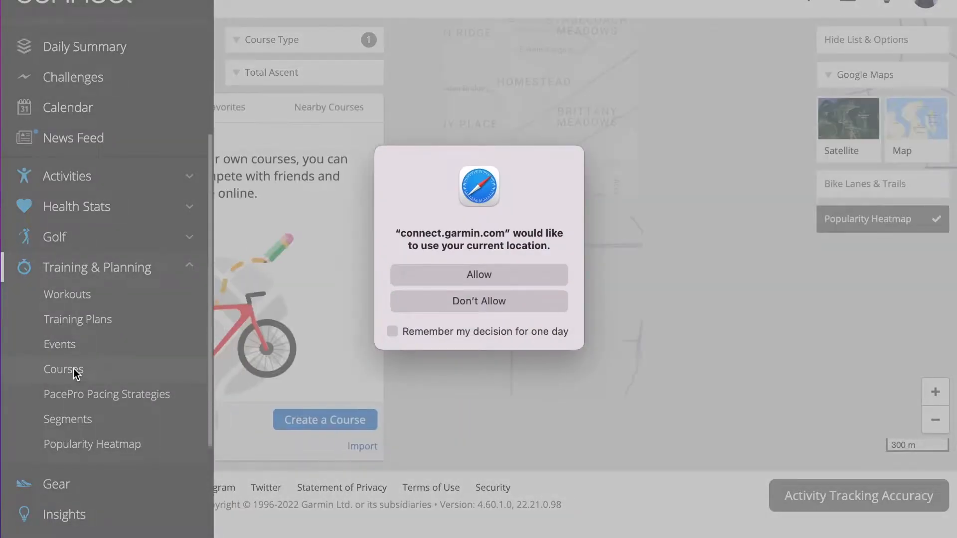
left_click(501, 277)
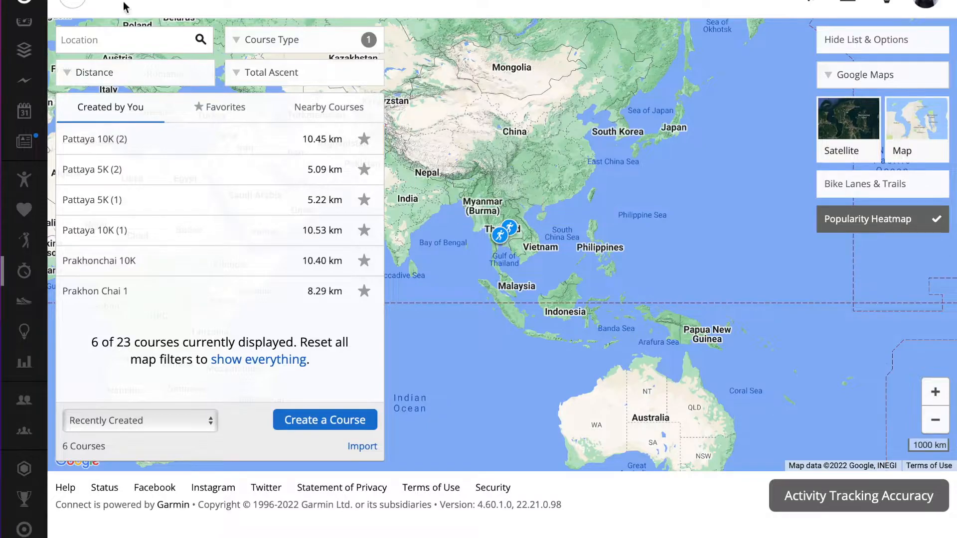
Search the course map for the location "Pattaya city hospital".
left_click(935, 394)
left_click(936, 394)
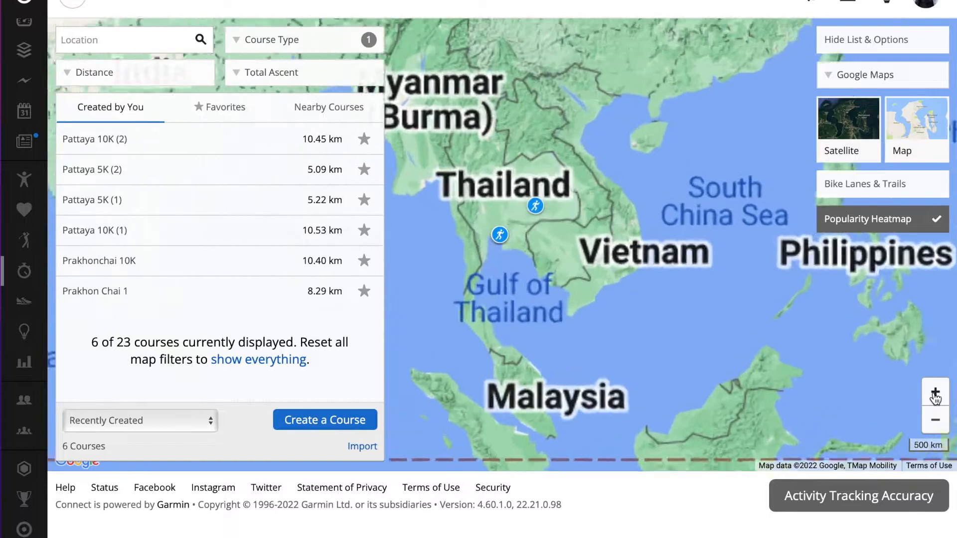
left_click(935, 394)
left_click(936, 394)
left_click(936, 394)
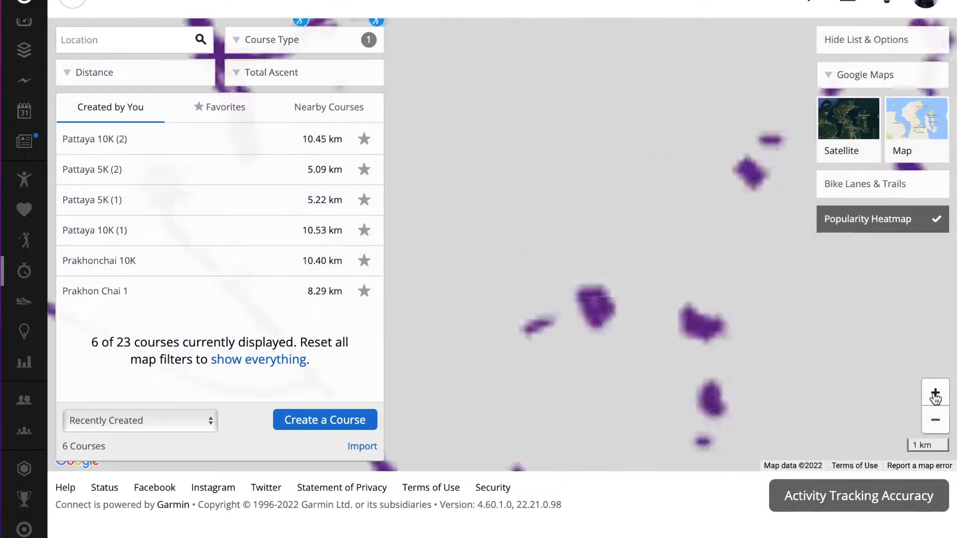
left_click(935, 393)
left_click(93, 40)
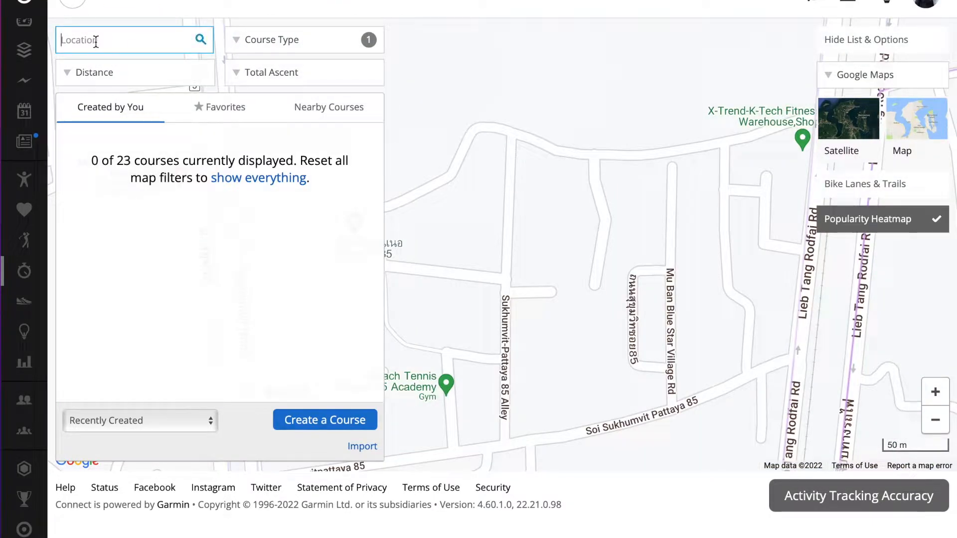
type("Pattaya city hospital")
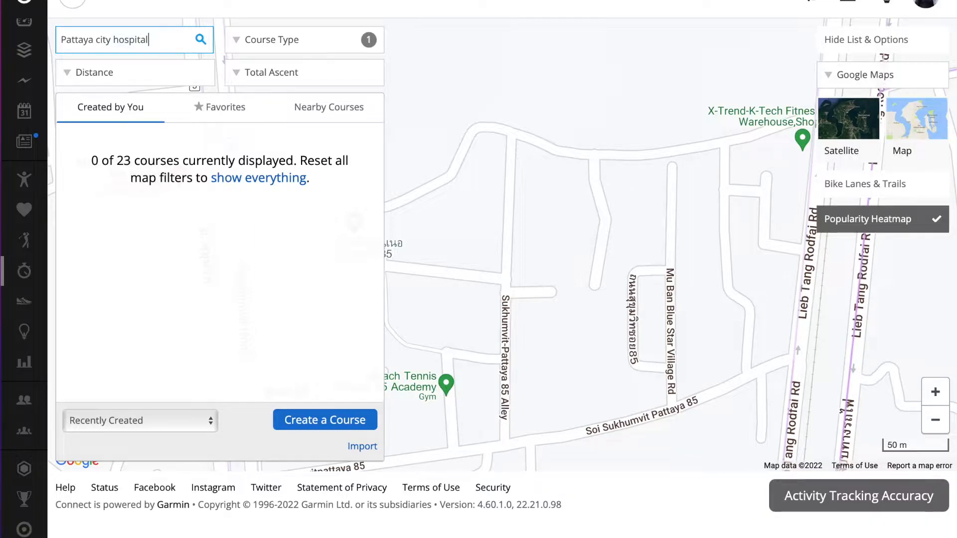
key("Return")
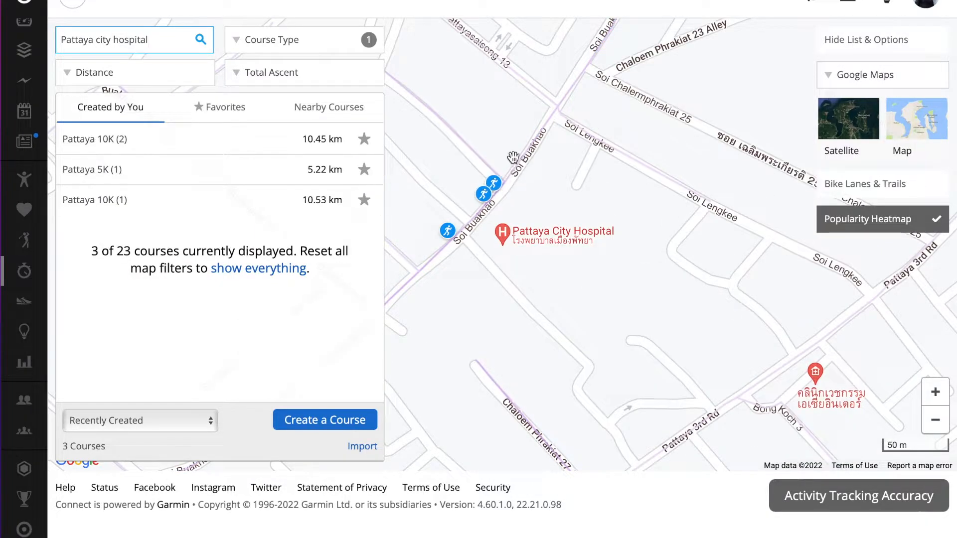
mouse_move(449, 242)
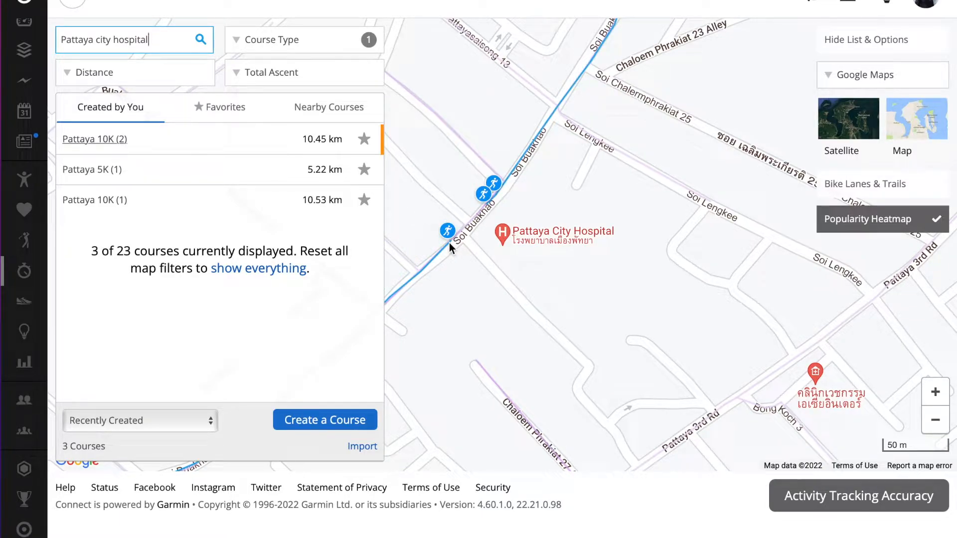
Create a Running course with the Round Trip method, 5 km heading north, starting on Soi Buakhao beside Pattaya City Hospital.
left_click(315, 421)
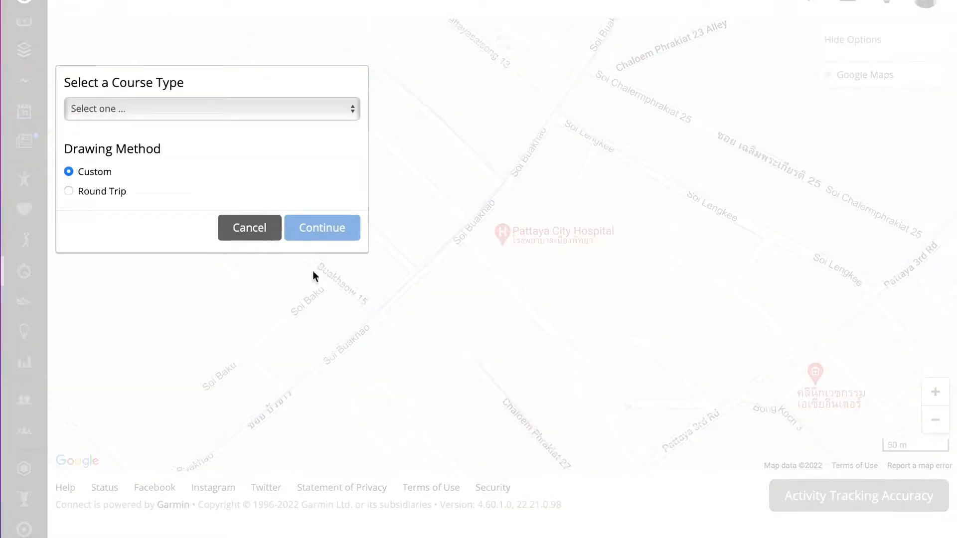
left_click(319, 114)
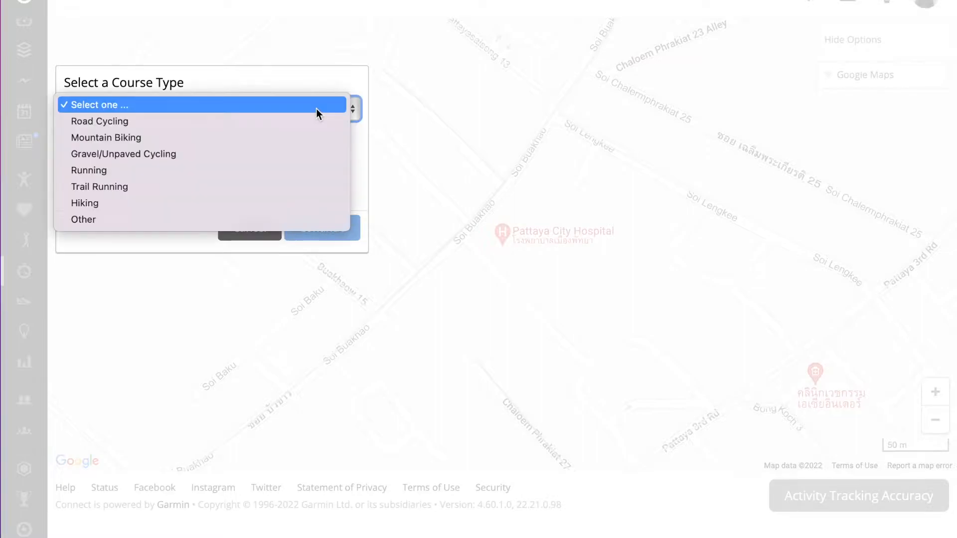
left_click(139, 172)
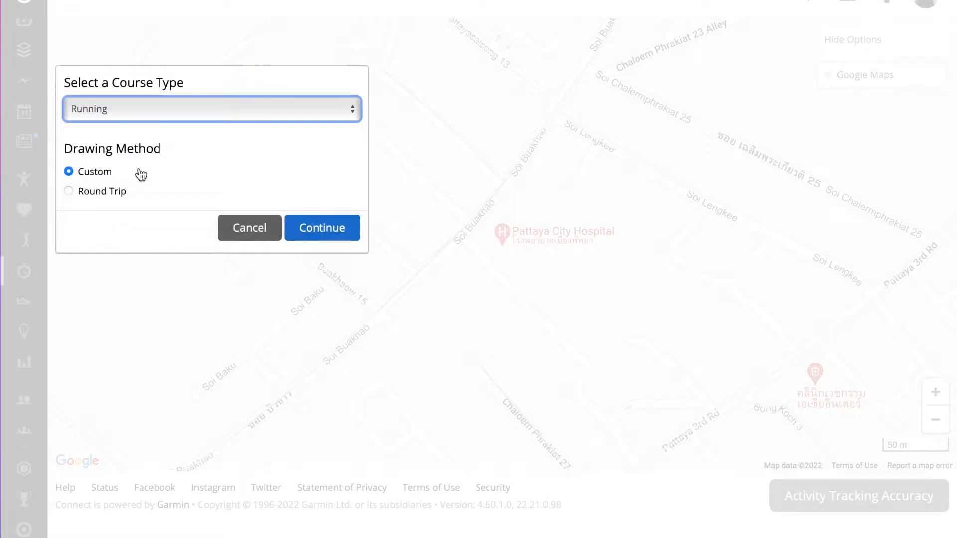
left_click(69, 192)
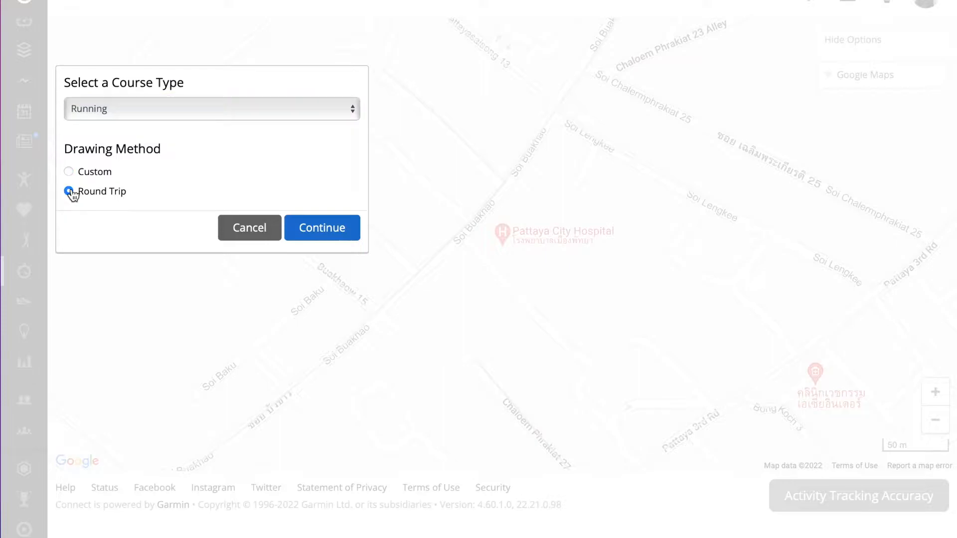
left_click(323, 230)
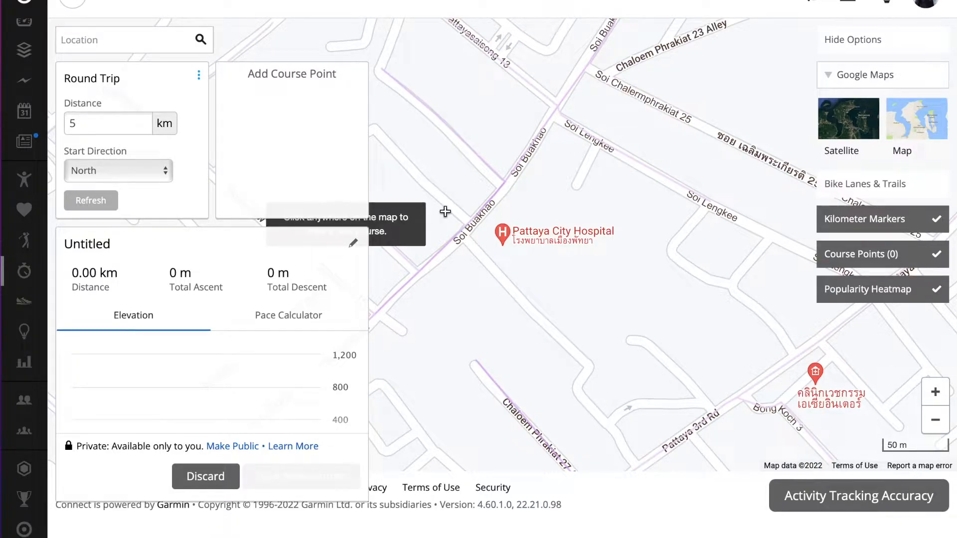
left_click(484, 215)
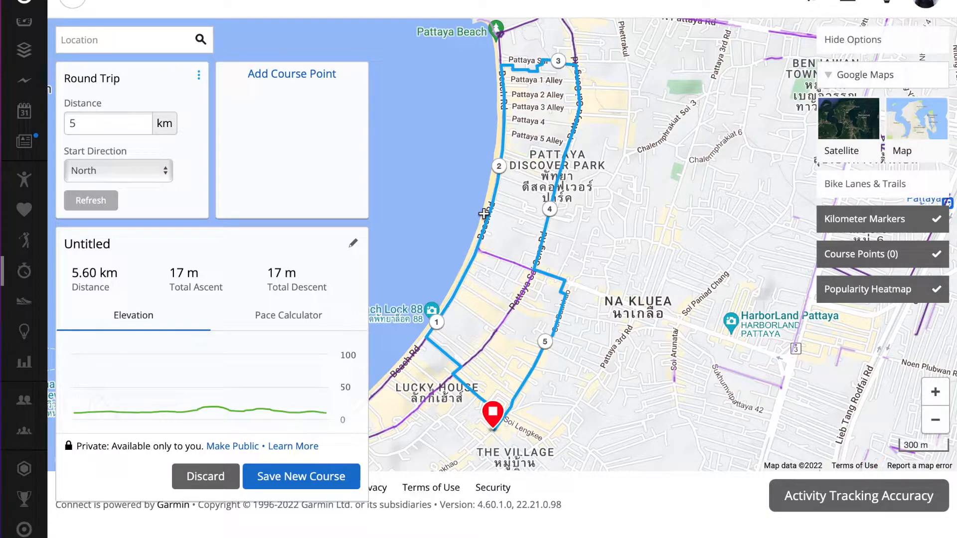
Name the round-trip course "Run Pattaya 1" and save it as a new course.
left_click(353, 243)
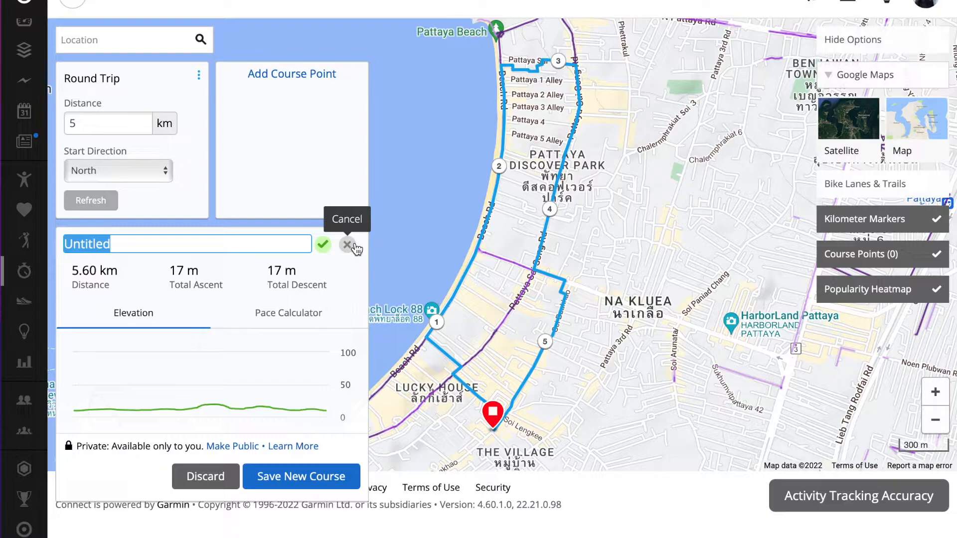
type("Run Pattaya 1")
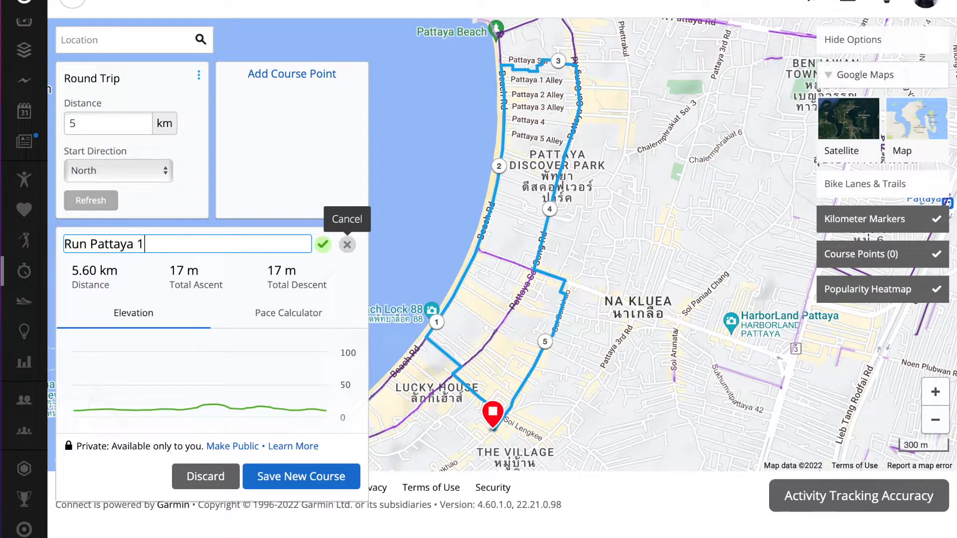
left_click(323, 244)
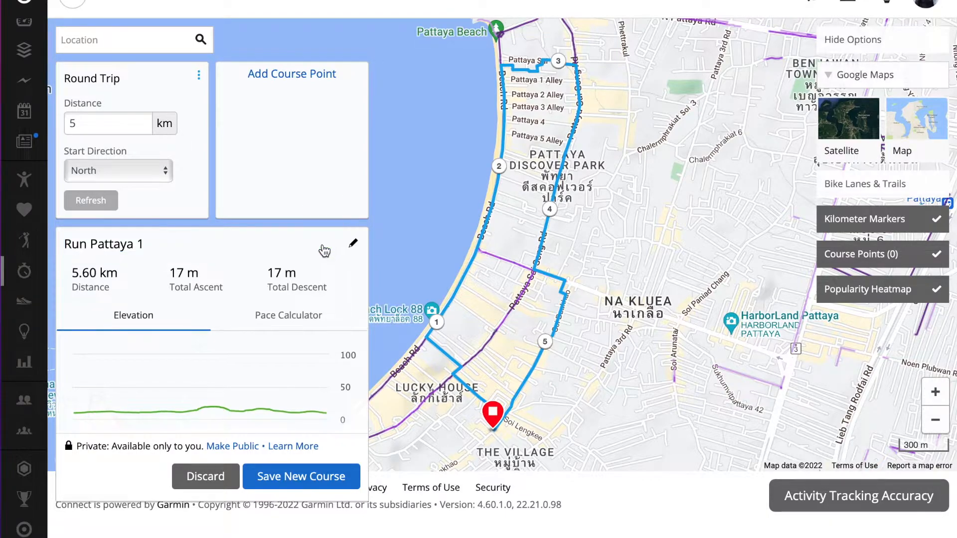
left_click(283, 477)
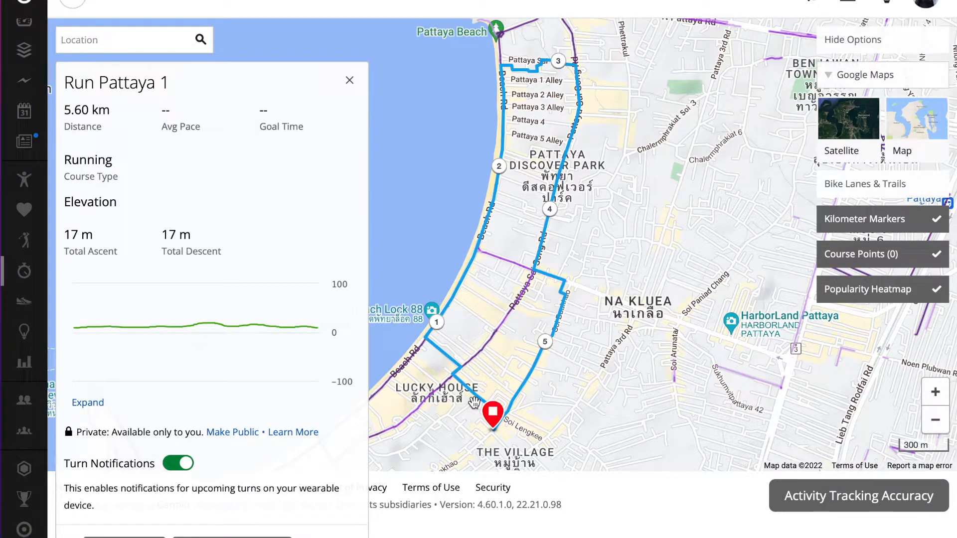
Examine the saved course's details and its route around Central Pattaya Rd and the streets further north.
mouse_move(235, 367)
scroll(235, 367, "down", 1)
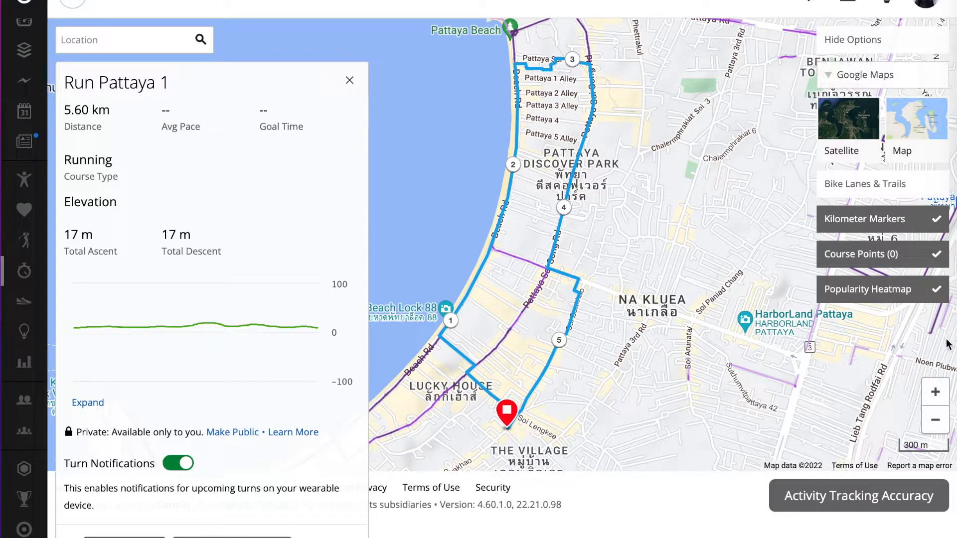
left_click(939, 390)
left_click(940, 390)
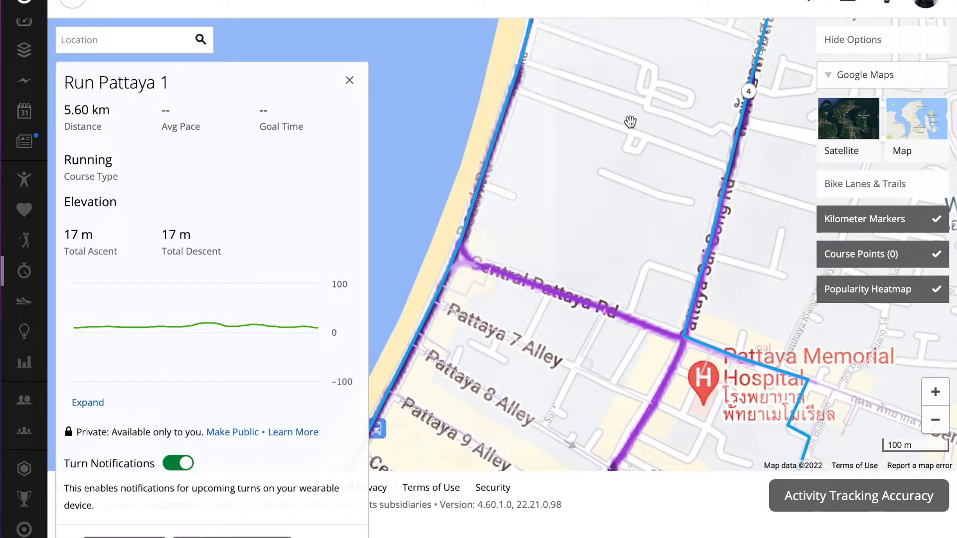
left_click_drag(672, 138, 481, 404)
left_click_drag(560, 33, 622, 125)
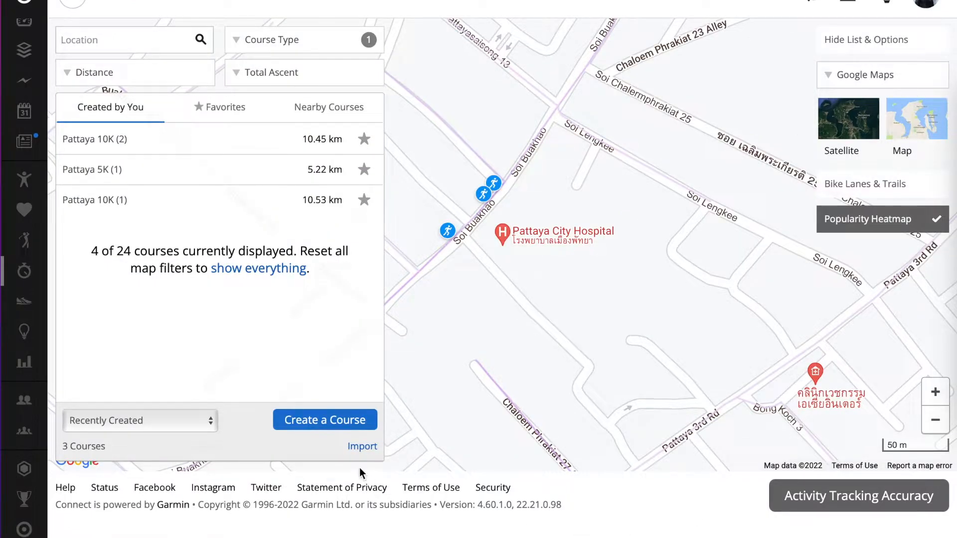
Start another new course of type Running with the Custom drawing method.
left_click(335, 422)
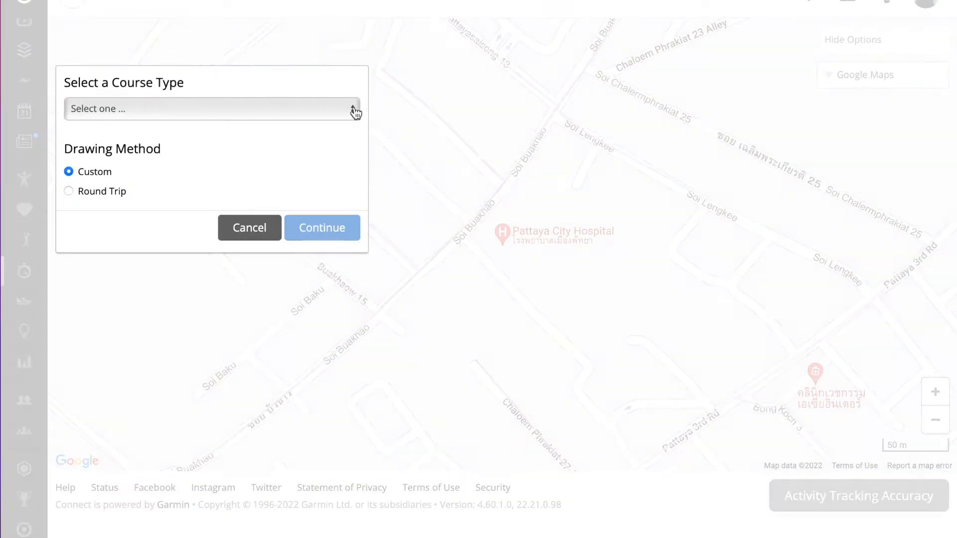
left_click(355, 111)
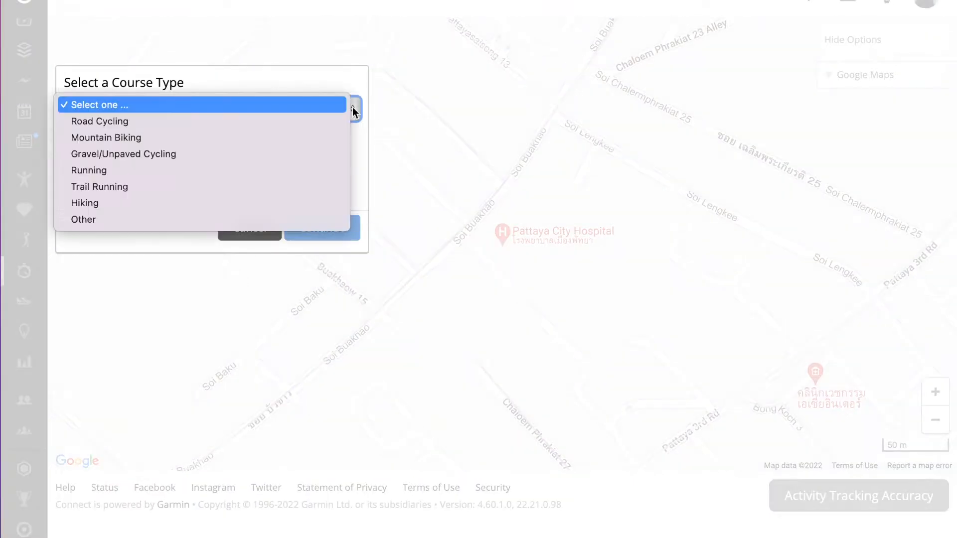
left_click(96, 171)
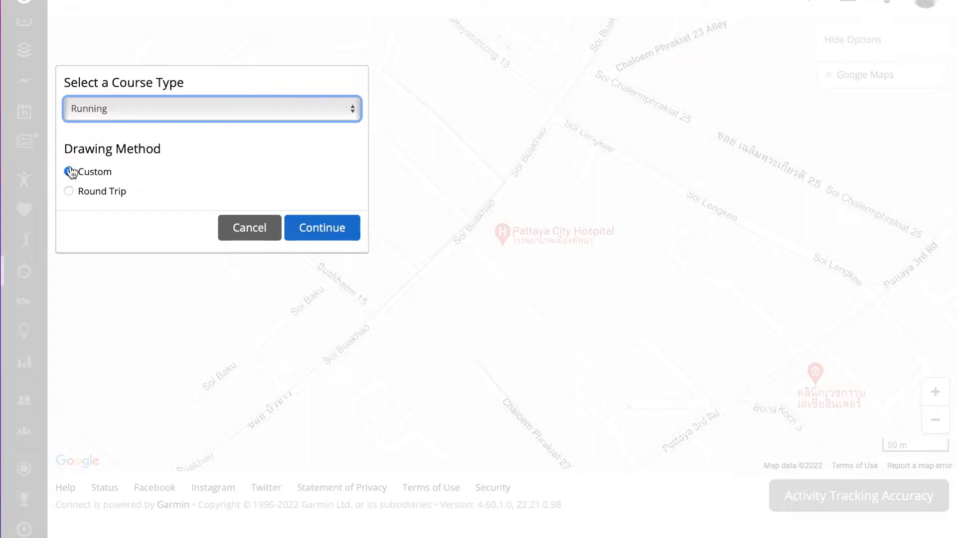
left_click(324, 229)
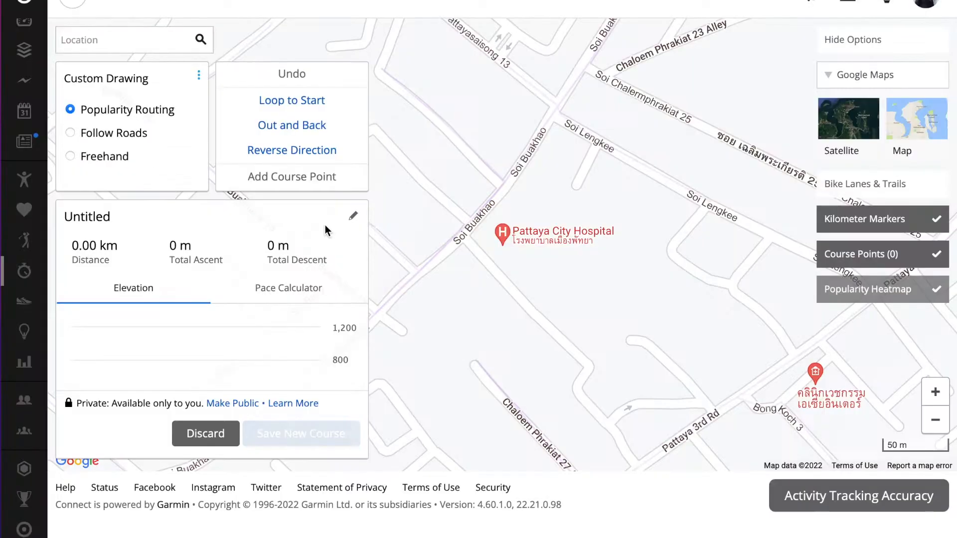
Draw a route of about 1.2 km from Soi Buakhao beside Pattaya City Hospital via Soi Pattayasaisong 11 and Pattaya Sai Song Rd to Beach Rd.
left_click(481, 215)
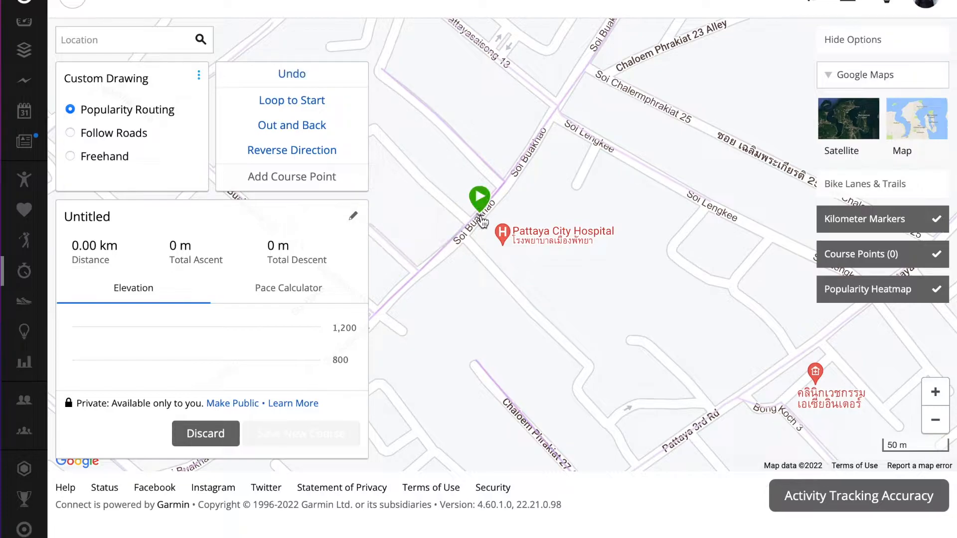
left_click(557, 106)
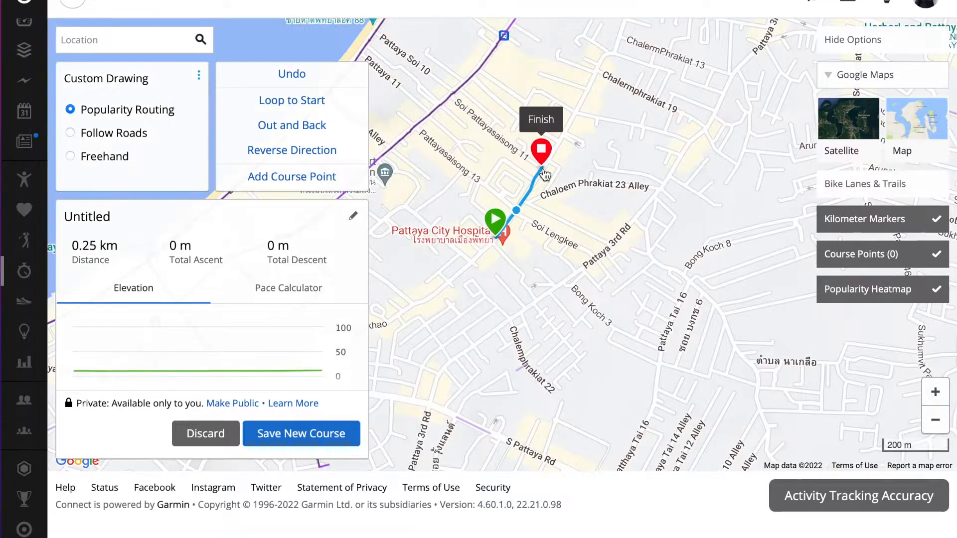
left_click(935, 392)
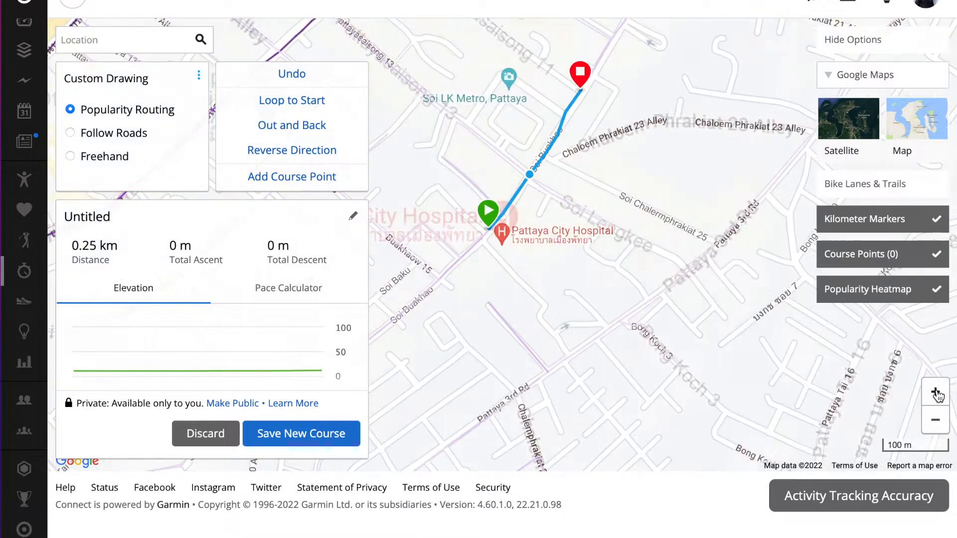
mouse_move(627, 122)
left_mouse_down()
mouse_move(677, 235)
mouse_move(688, 347)
mouse_move(756, 364)
left_mouse_up()
left_click(547, 168)
left_click_drag(546, 168, 483, 305)
left_click(567, 202)
left_click(389, 74)
Extend the route north along Beach Rd to Pattaya Beach and on to Dolphin Circle, about 3.2 km in total.
left_click(935, 421)
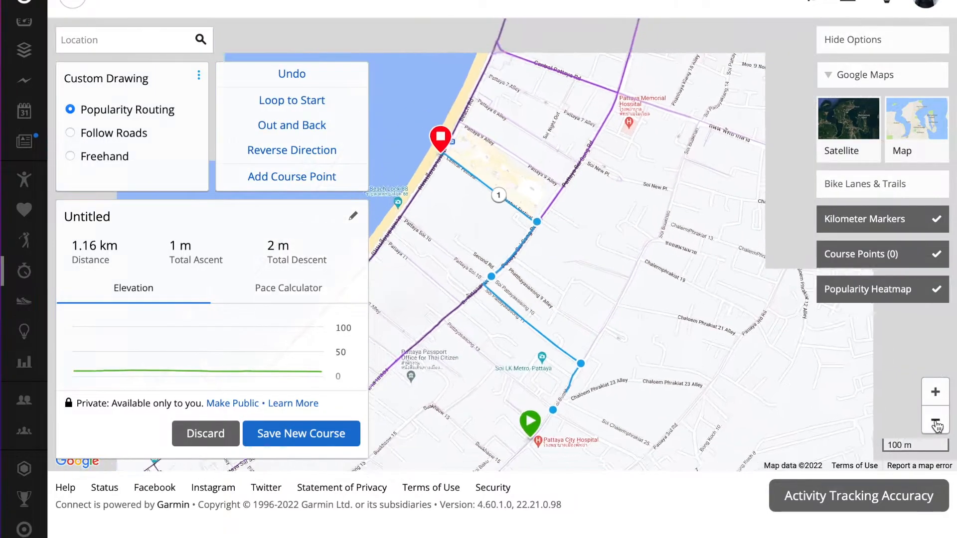
left_click(936, 421)
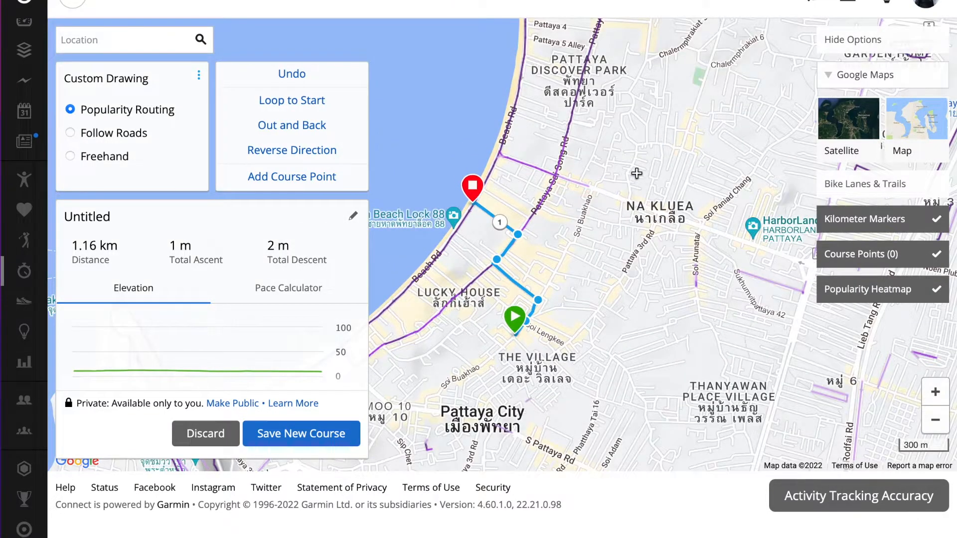
left_click_drag(636, 179, 615, 419)
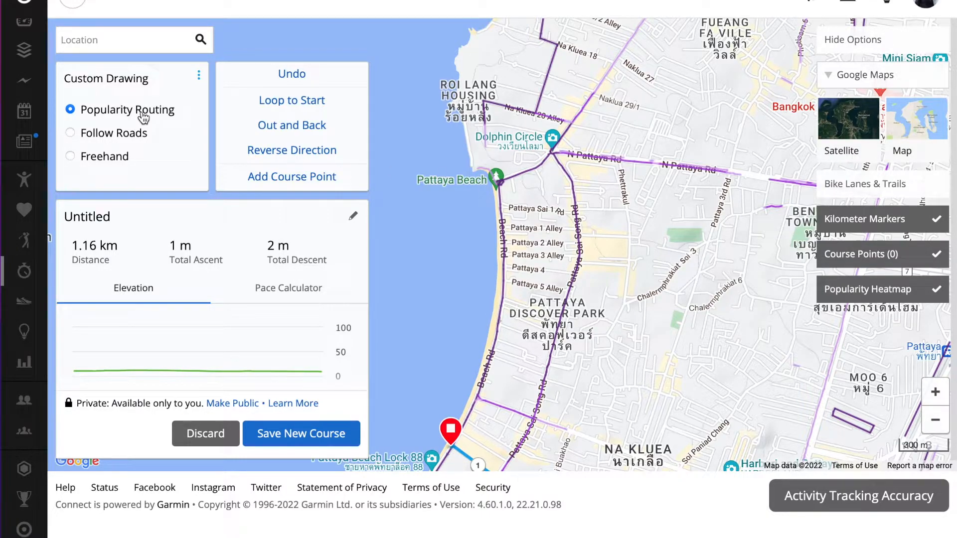
left_click(499, 184)
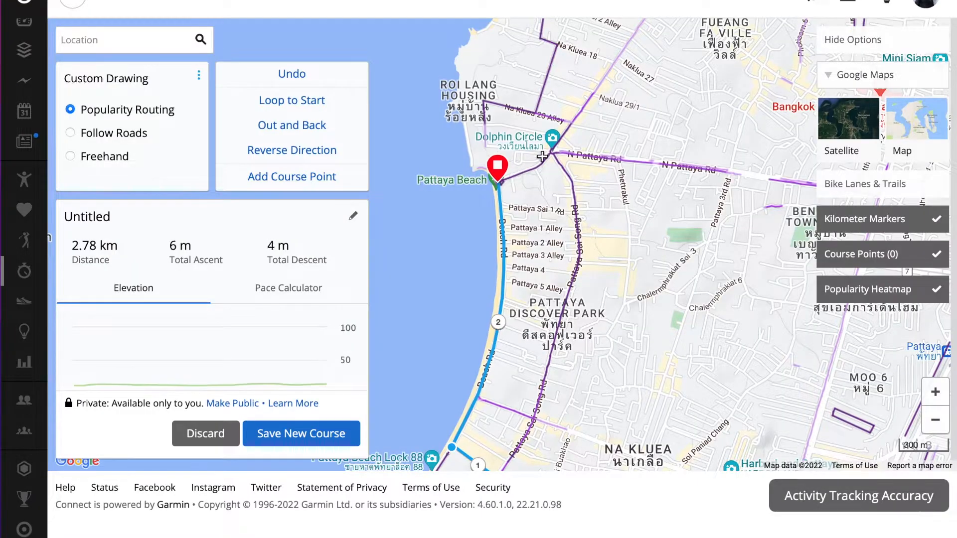
left_click(552, 152)
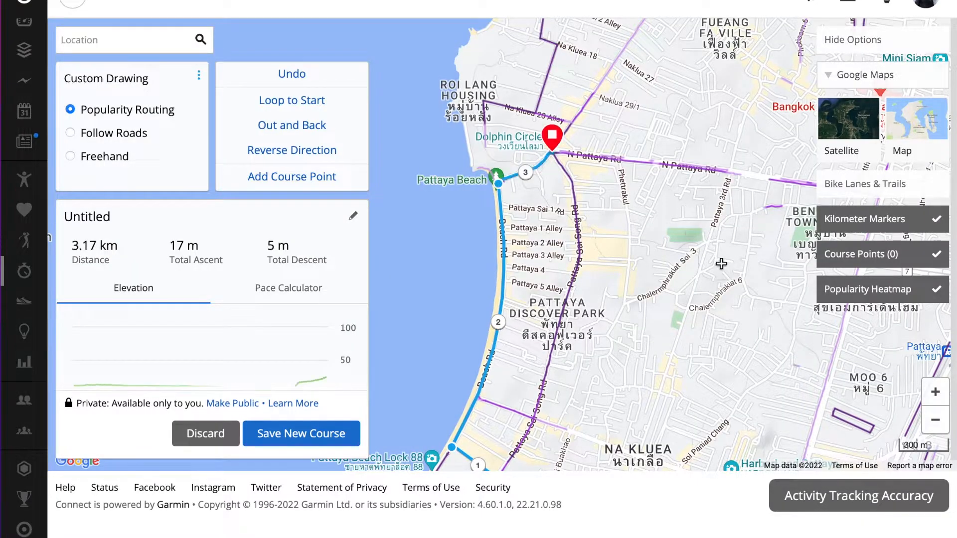
Extend the route east along N Pattaya Rd and south down Sukhumvit Rd to the junction near HarborLand Pattaya, about 7.05 km in total.
left_click_drag(722, 267, 513, 221)
left_click(671, 149)
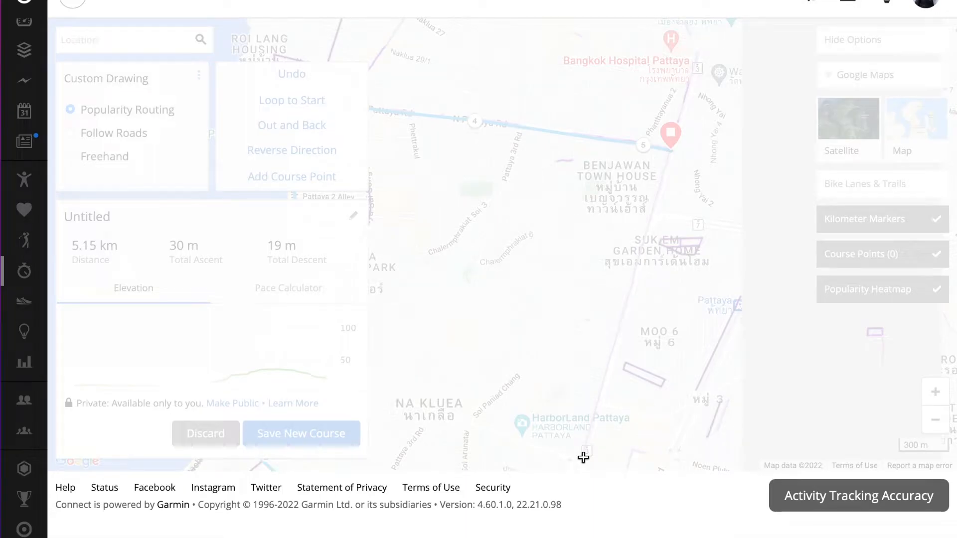
left_click(583, 457)
left_click_drag(653, 331, 677, 274)
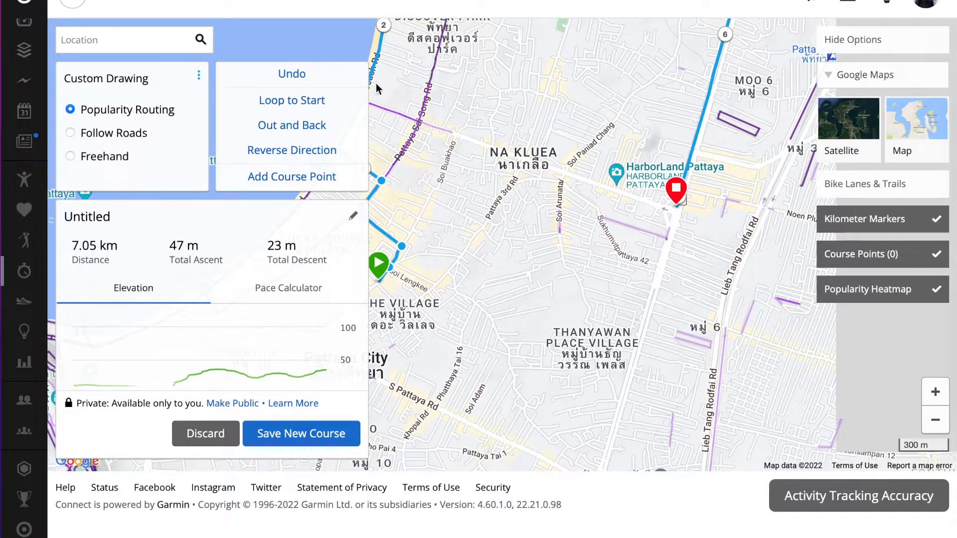
Try the Follow Roads routing mode and return to Popularity Routing.
left_click(70, 138)
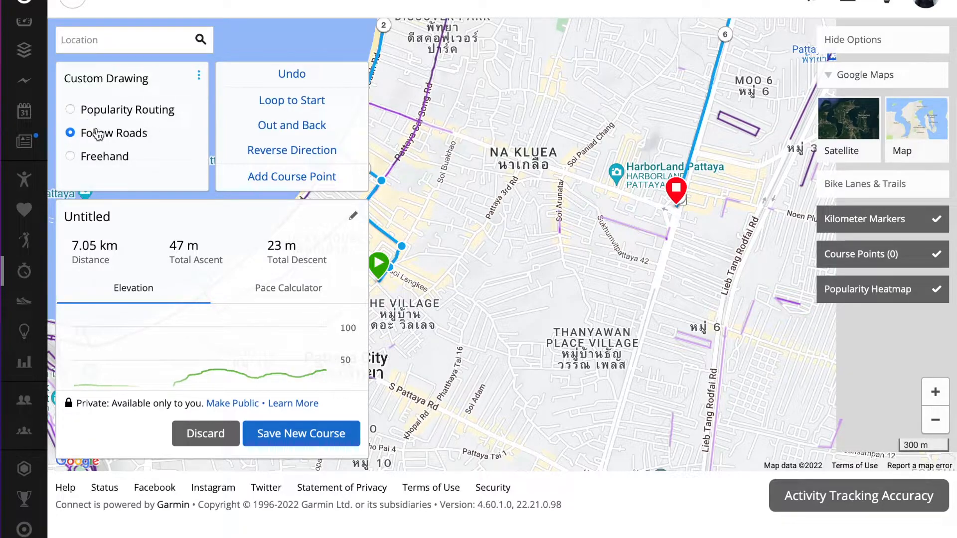
left_click(77, 111)
Undo the last segment and redraw it to a point beside Moo 6 north of HarborLand Pattaya, about 7.26 km in total.
scroll(628, 154, "up", 1)
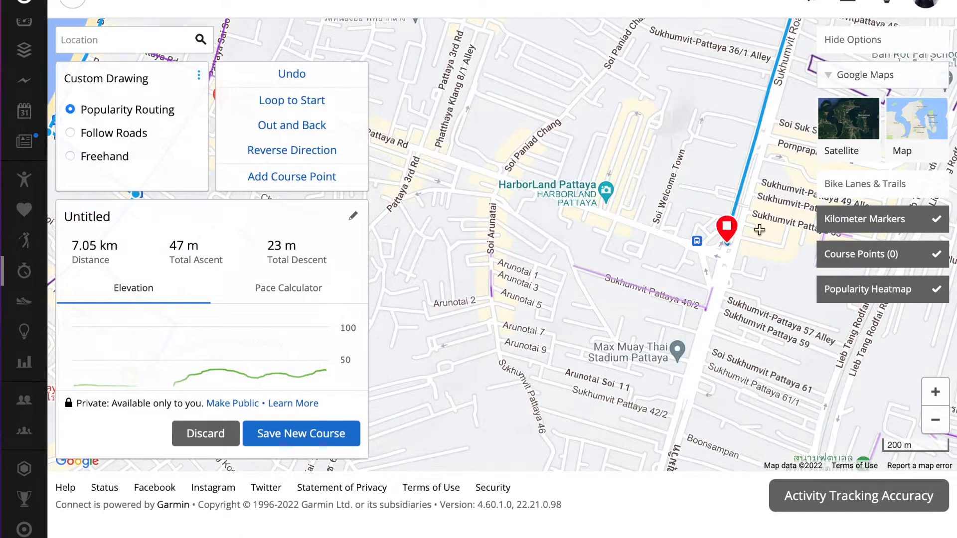
left_click(936, 421)
left_click(936, 421)
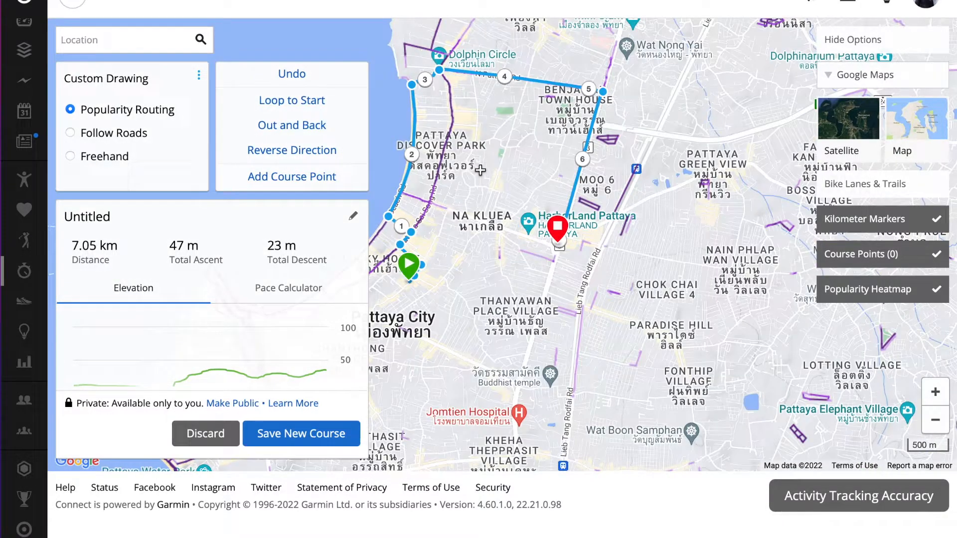
left_click(292, 74)
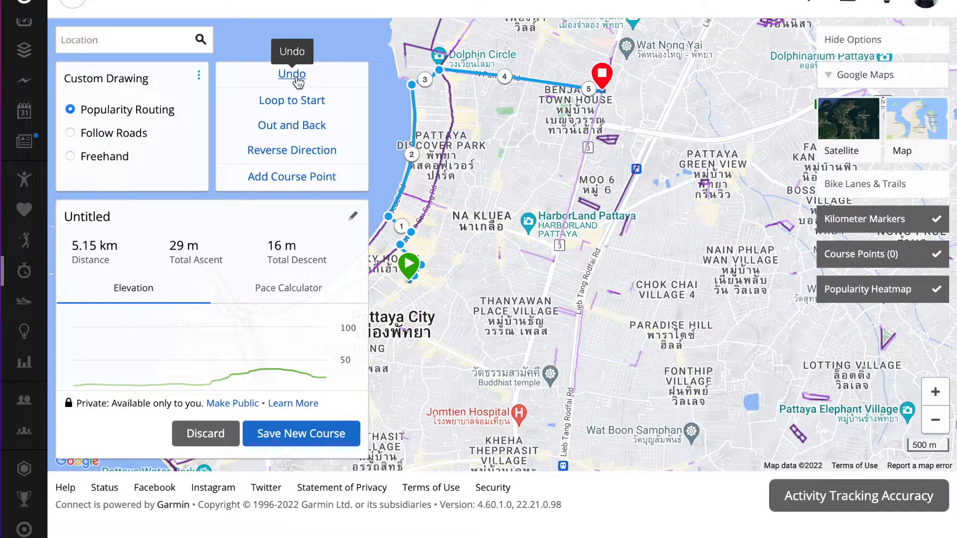
left_click(571, 202)
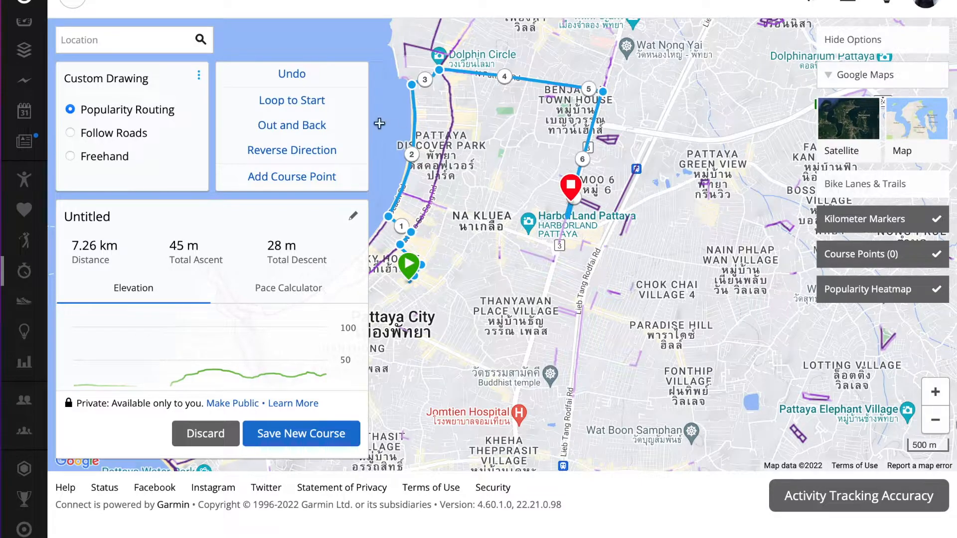
Try Loop to Start, Out and Back and Reverse Direction on the route, undoing each one.
left_click(312, 105)
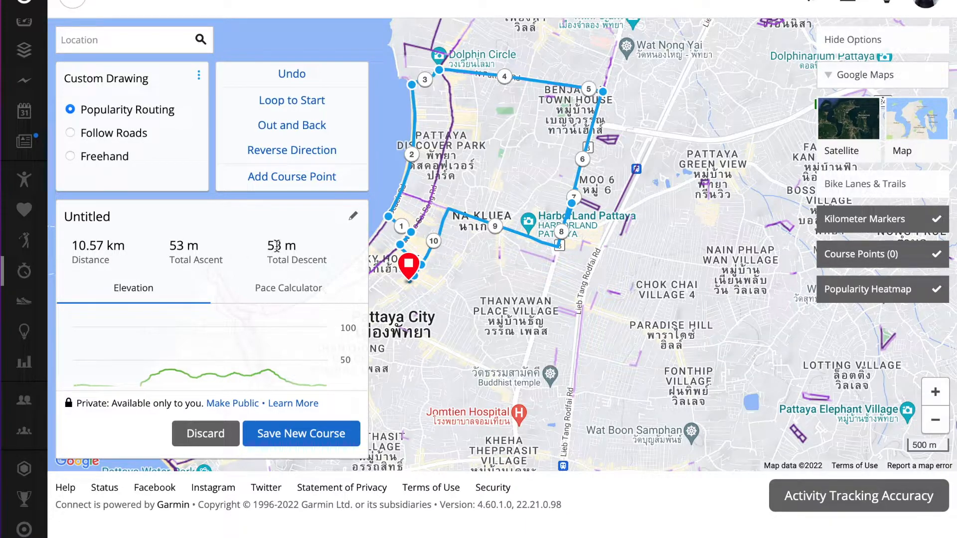
left_click(297, 80)
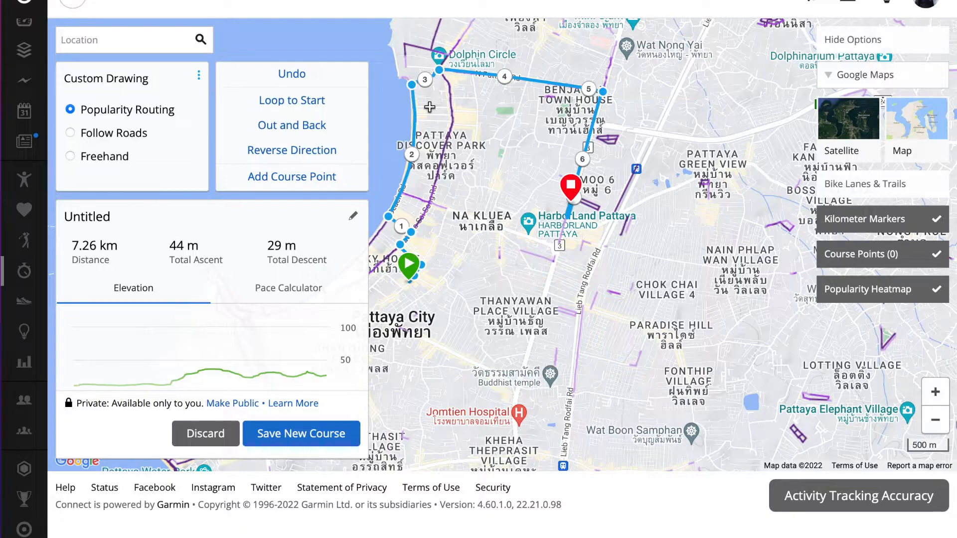
left_click(299, 127)
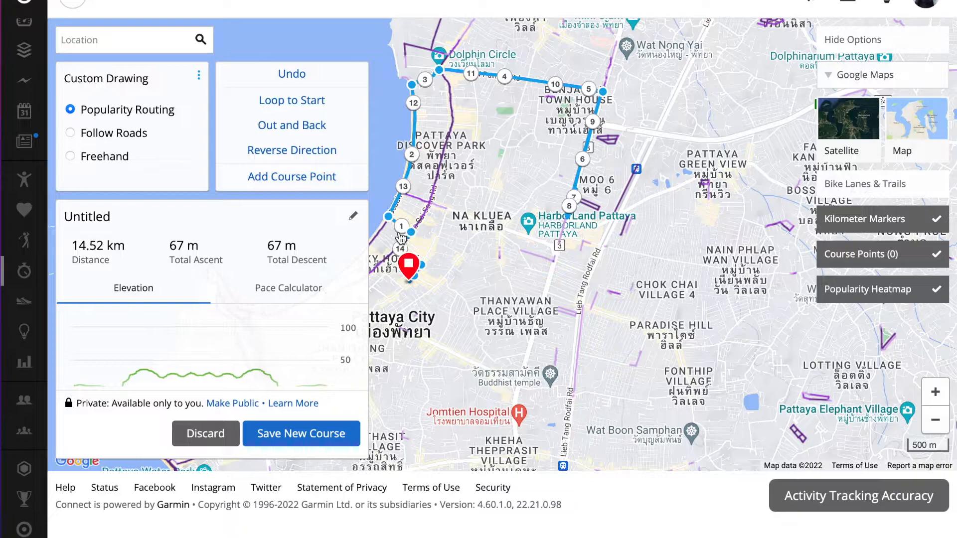
left_click(292, 74)
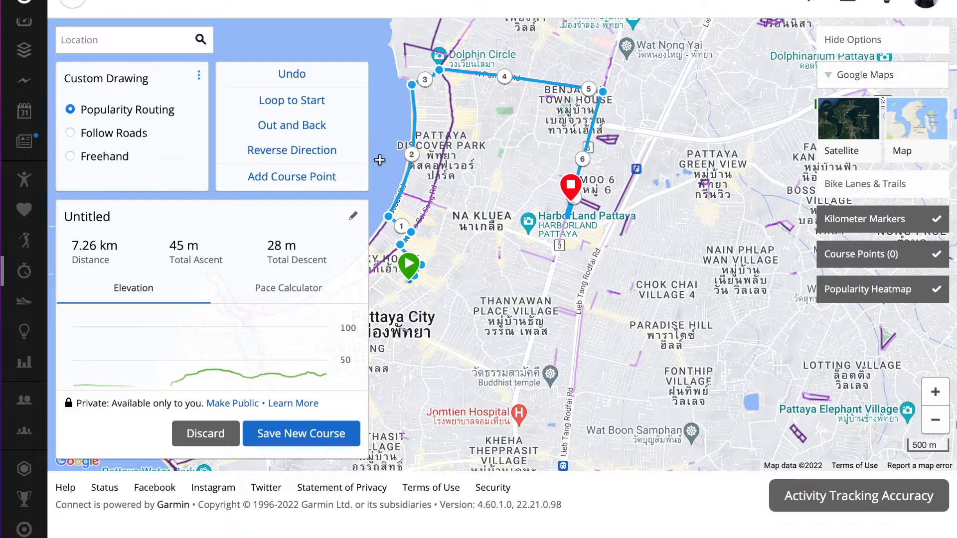
left_click(292, 150)
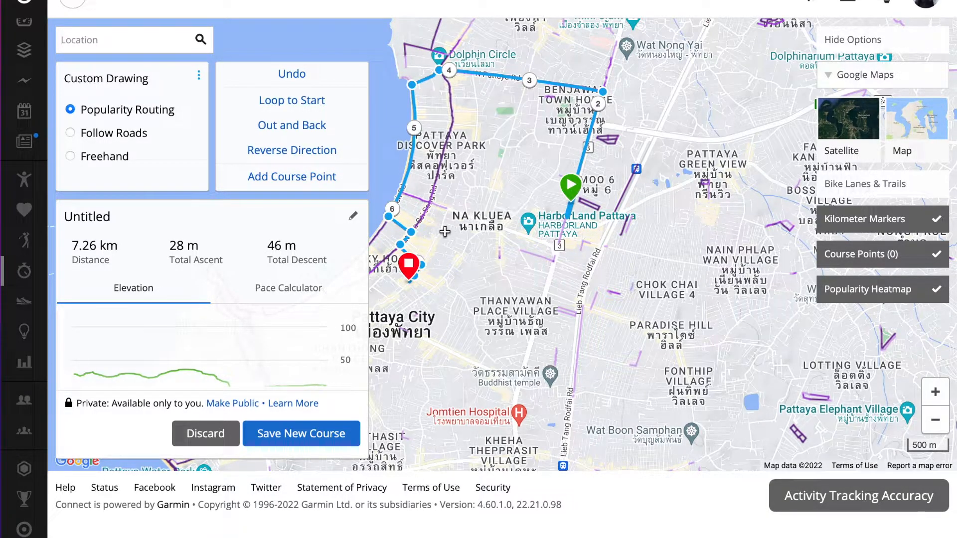
left_click(291, 74)
Redraw the route down Sukhumvit Rd, along Central Pattaya Rd to Pattaya Sai Song Rd and back near the start, about 10.19 km in total.
left_click(702, 177)
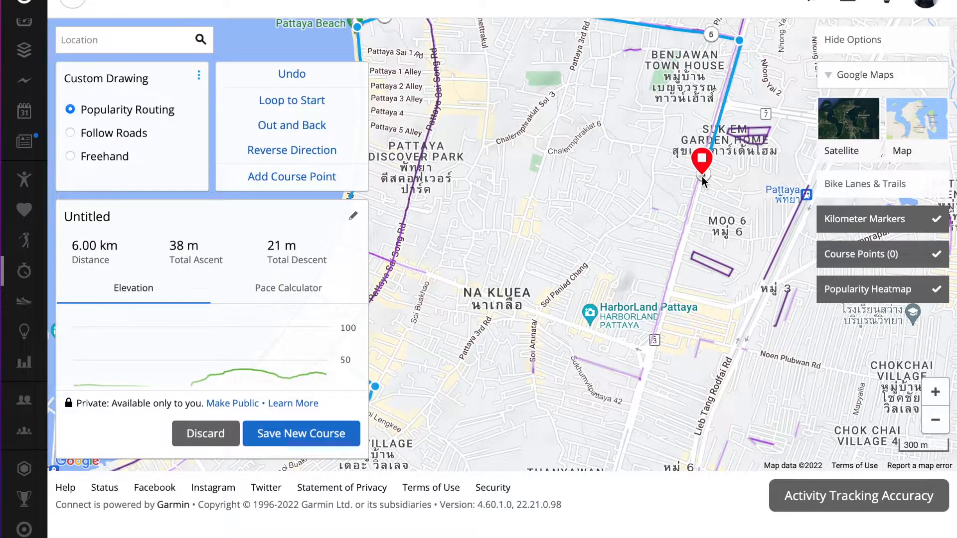
left_click(647, 351)
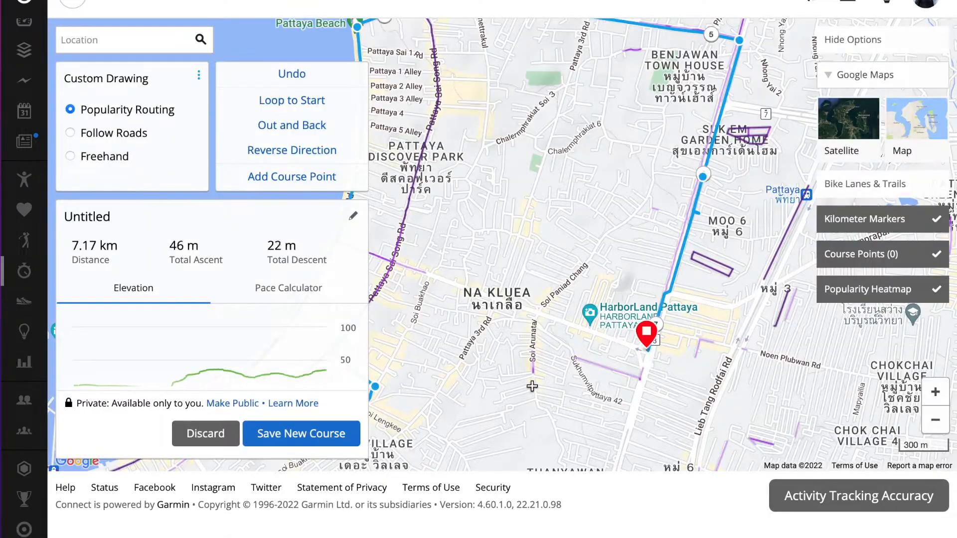
mouse_move(532, 387)
left_mouse_down()
mouse_move(637, 371)
mouse_move(650, 346)
left_mouse_up()
left_click(509, 240)
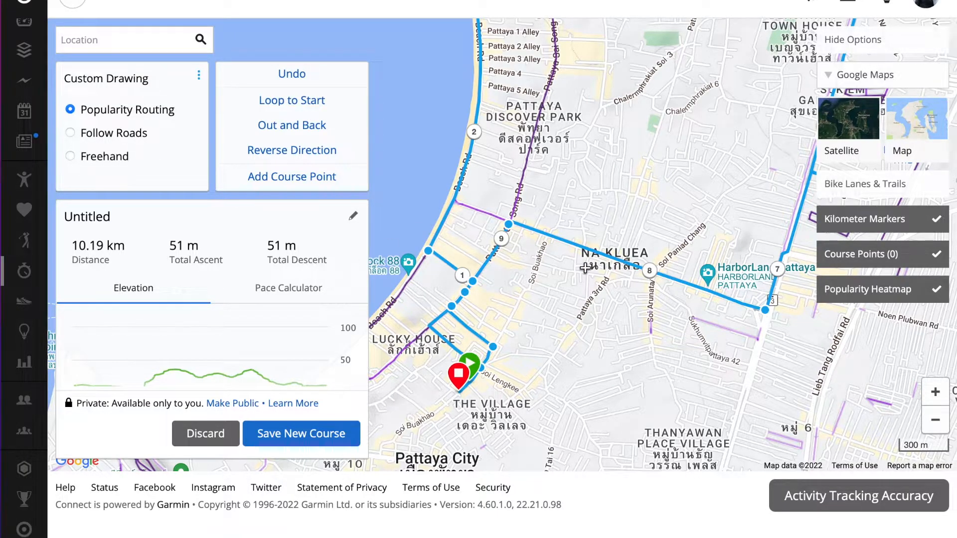
left_click(936, 420)
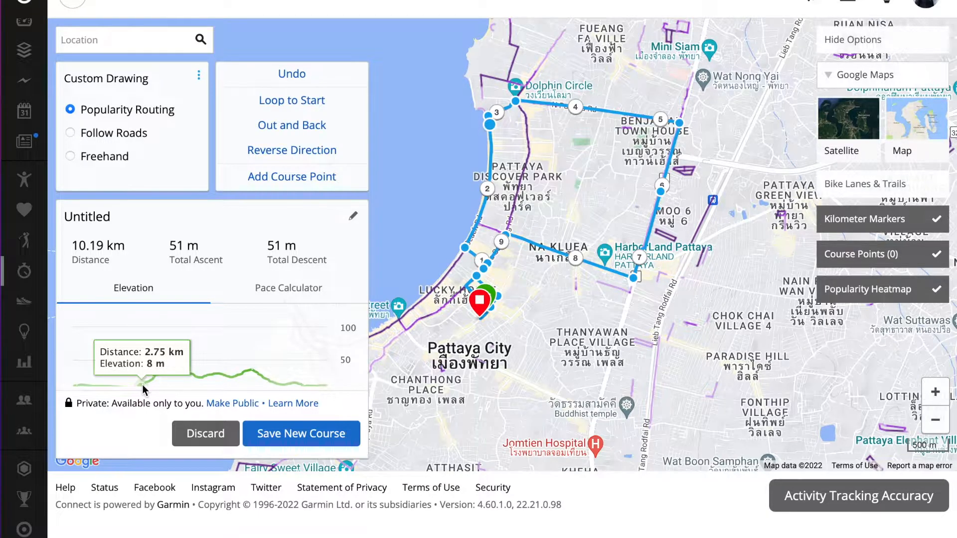
Add an HC Climb course point on Beach Rd just south of Pattaya Beach, at about 2.63 km.
left_click(290, 177)
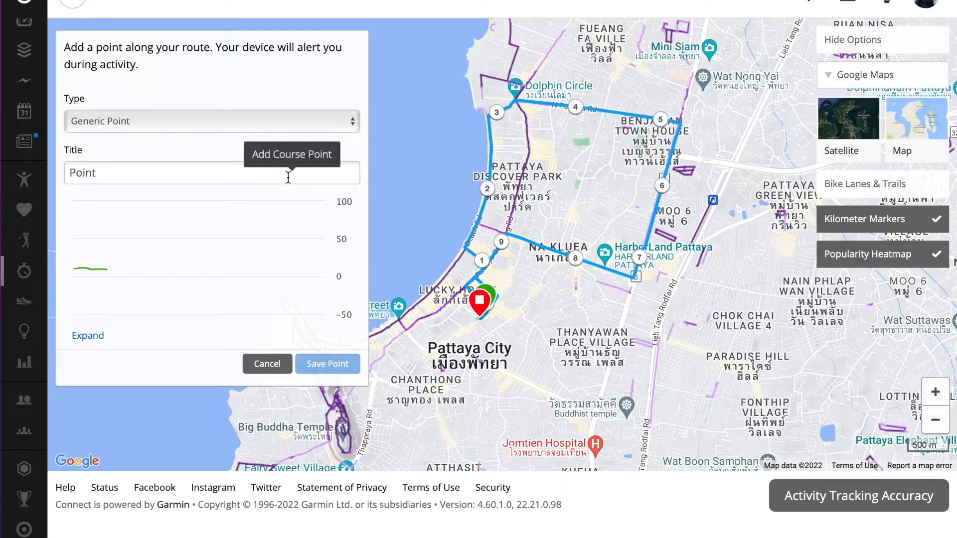
left_click(293, 123)
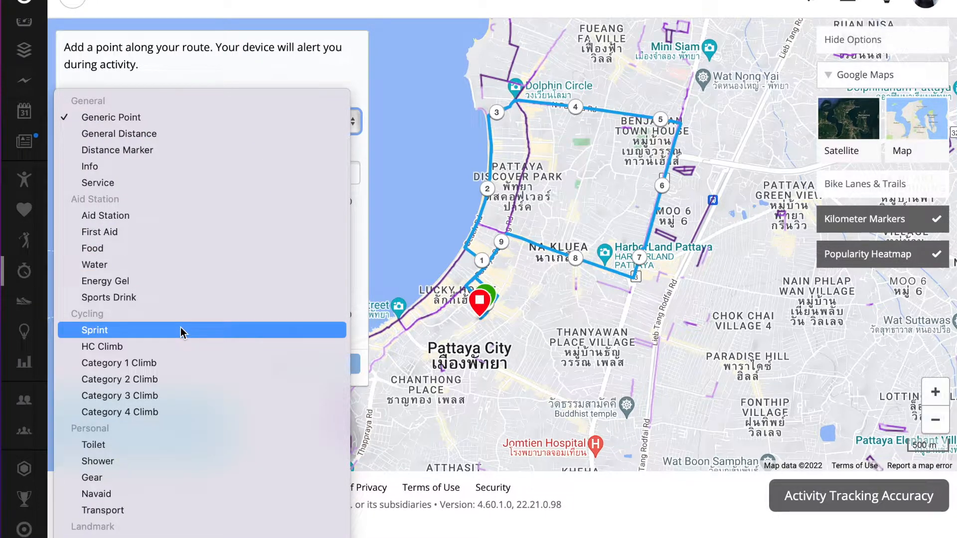
left_click(117, 346)
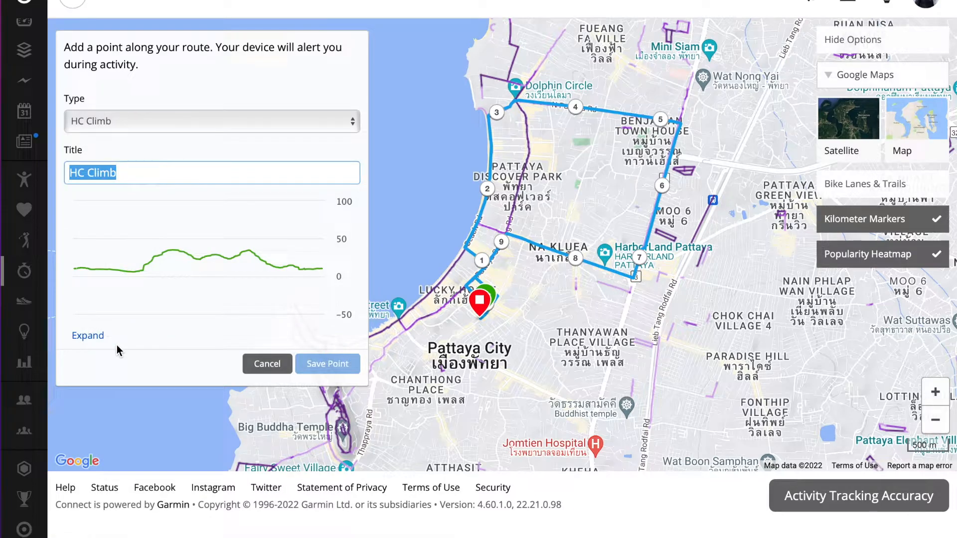
left_click(491, 123)
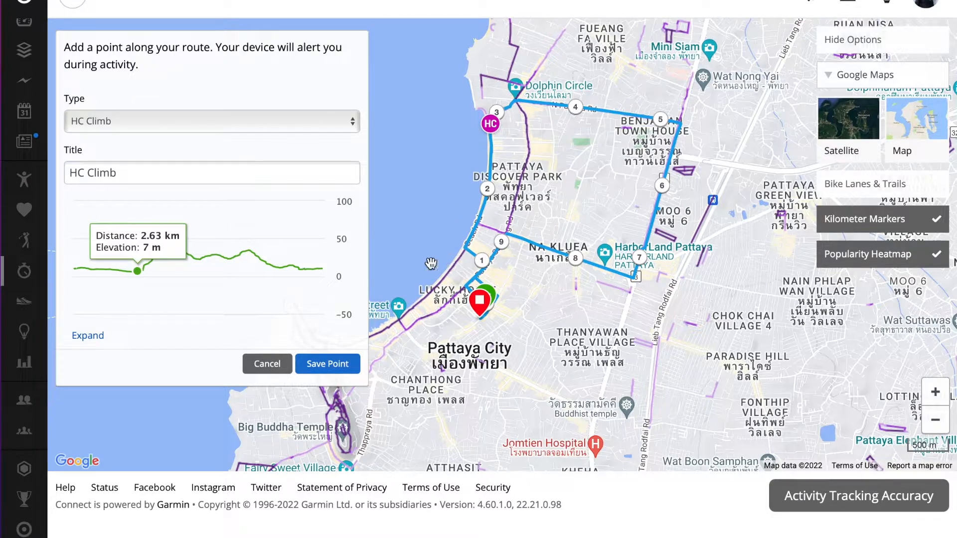
left_click(318, 366)
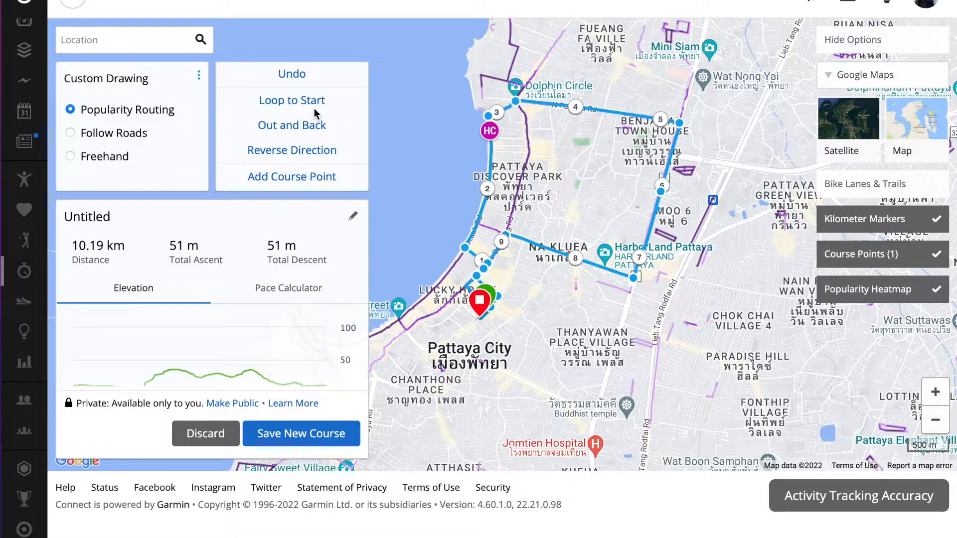
Add a Crossing course point on N Pattaya Rd just before Pattaya 3rd Rd, at about 4.07 km.
left_click(313, 177)
left_click(249, 121)
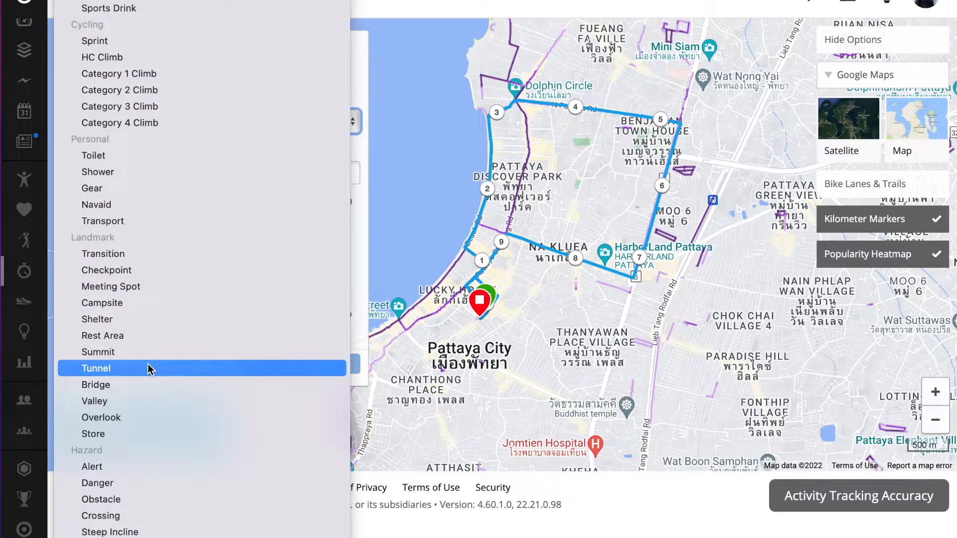
left_click(101, 516)
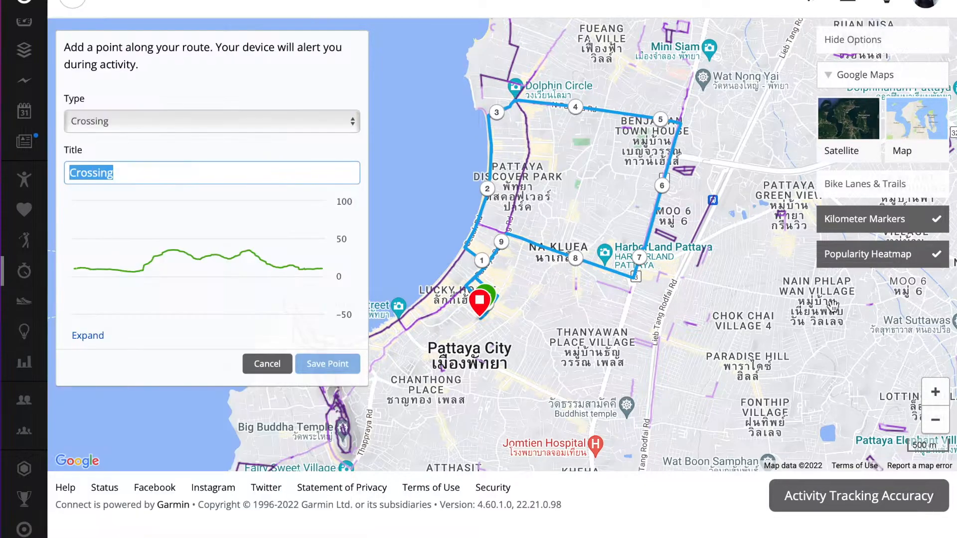
left_click(935, 394)
left_click(936, 394)
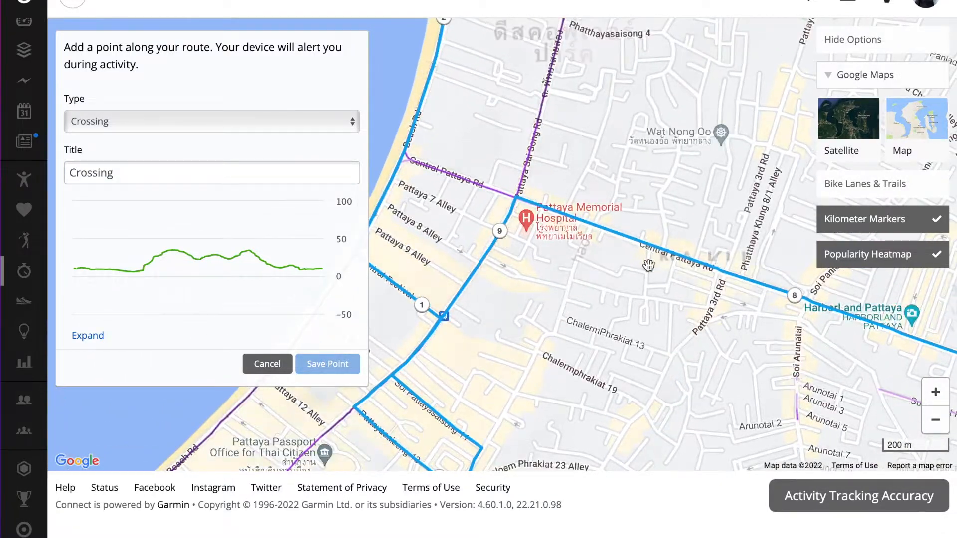
left_click_drag(708, 149, 473, 536)
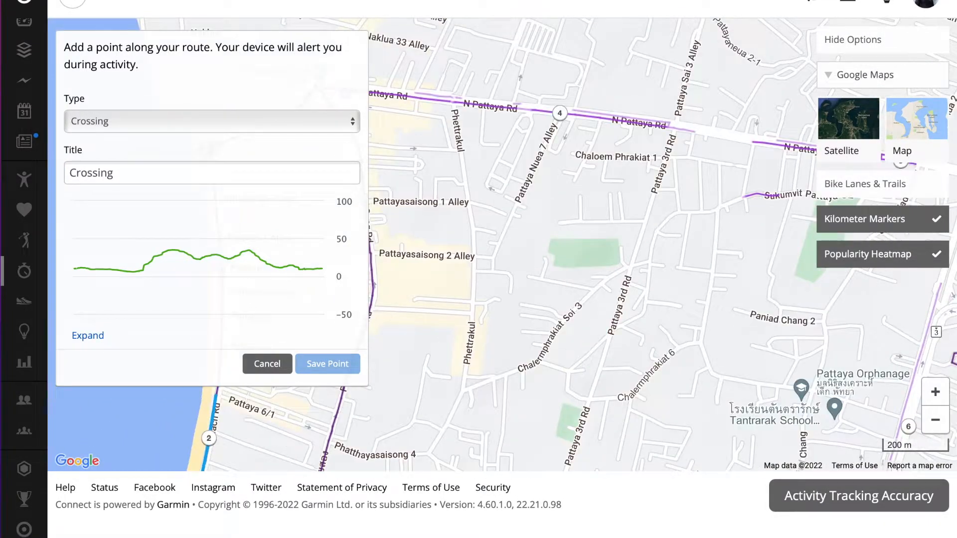
left_click(651, 125)
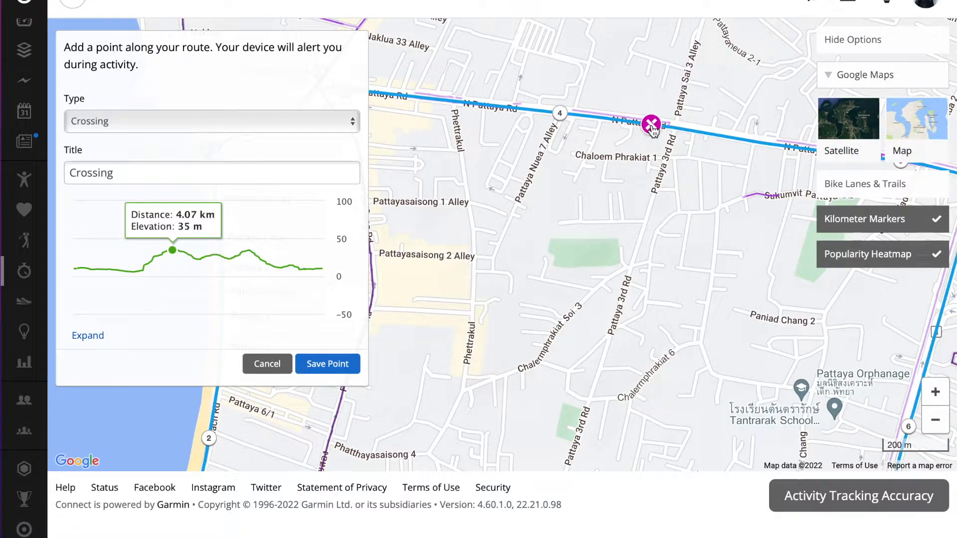
left_click(327, 374)
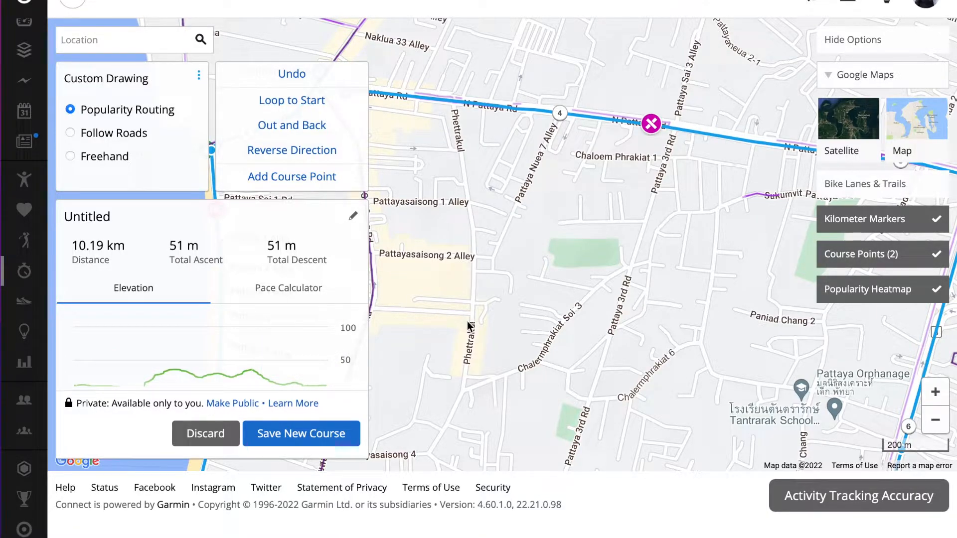
Name the course Patt 10K and save it as a new course.
left_click(353, 215)
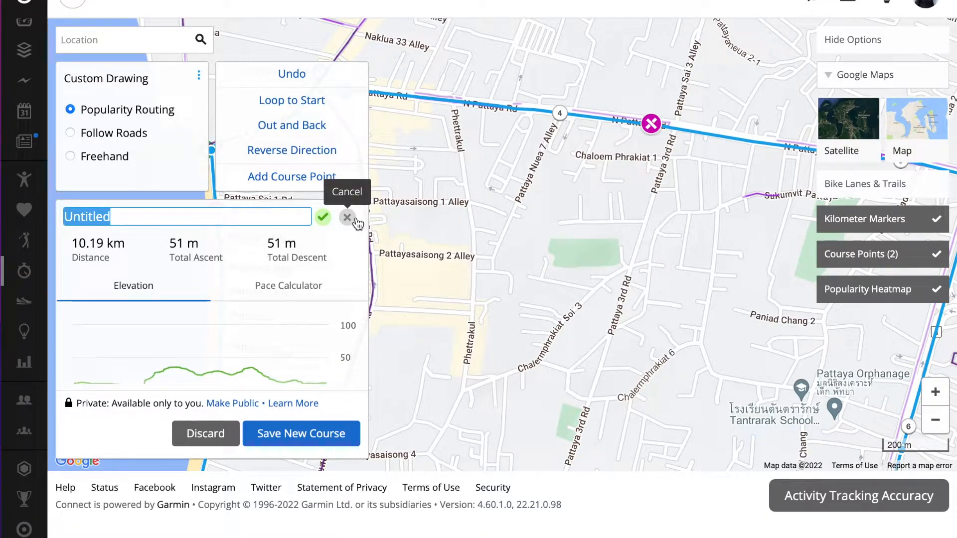
type("Patt 10K")
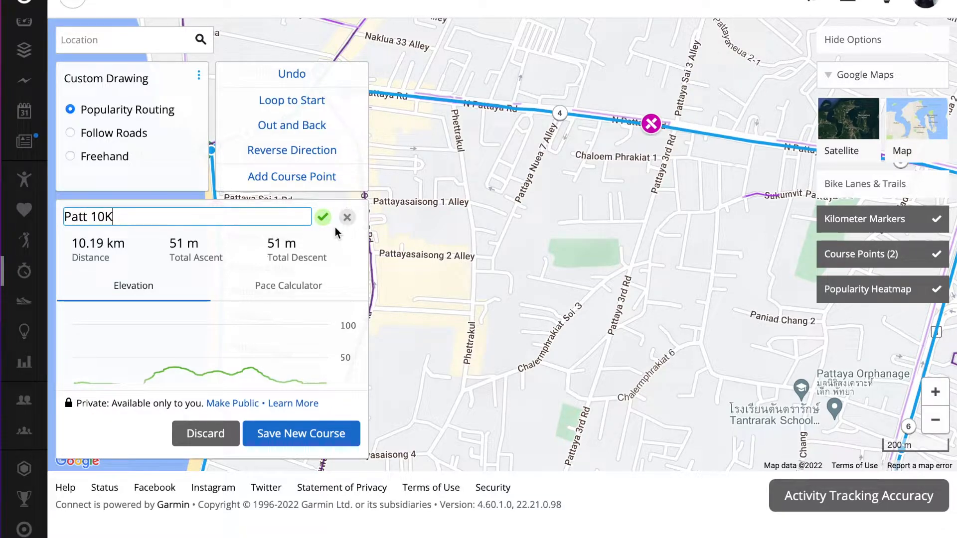
left_click(323, 217)
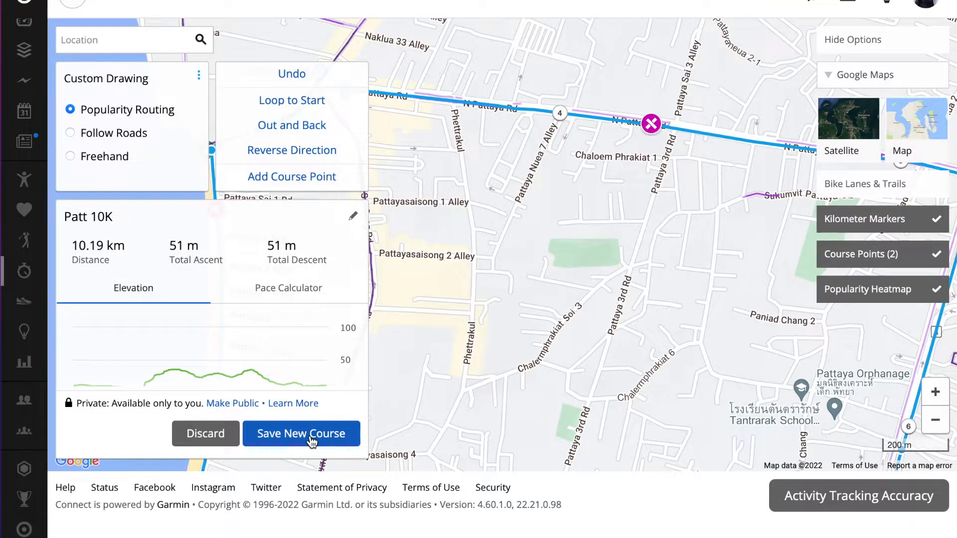
left_click(310, 438)
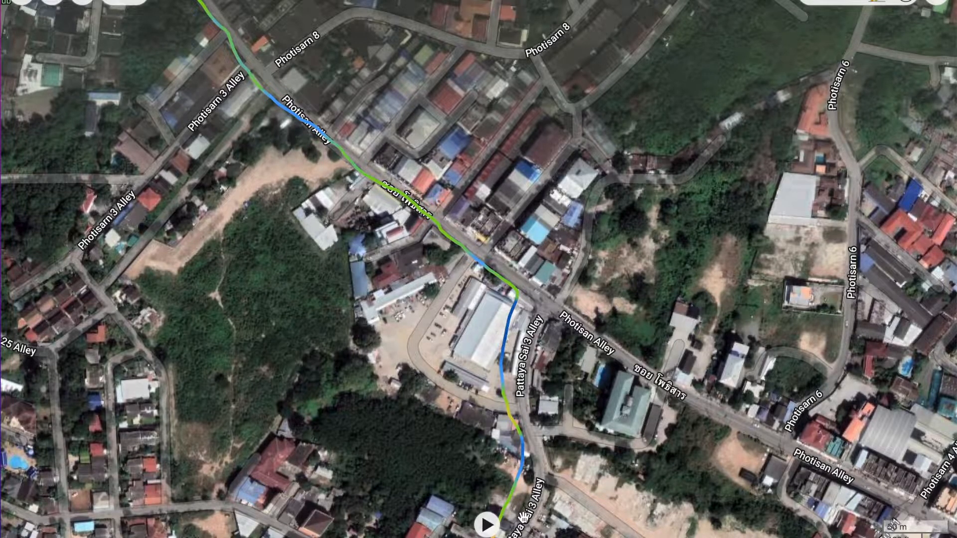
Examine the recorded run's track on the satellite map and its elevation, pace and heart rate charts, and play back the route.
left_click_drag(584, 412, 636, 258)
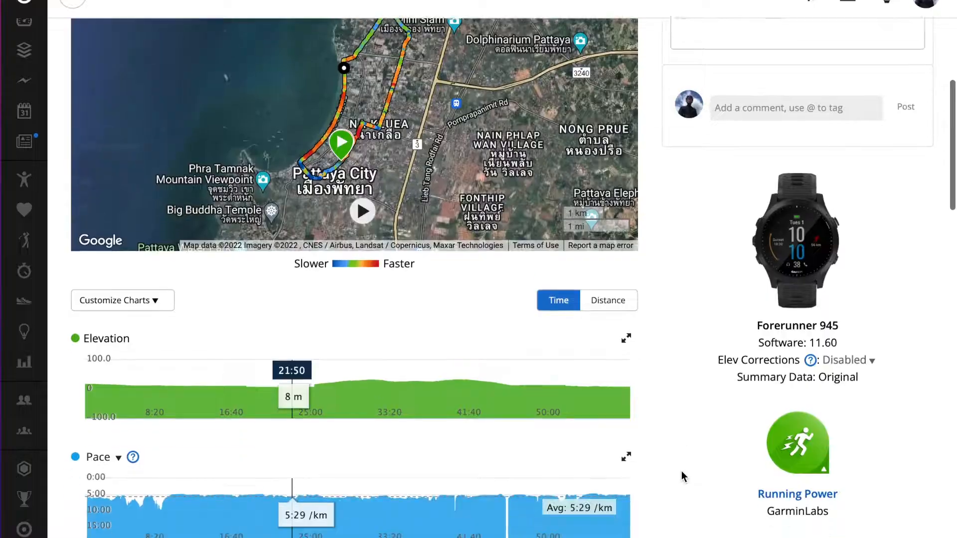
scroll(681, 471, "down", 2)
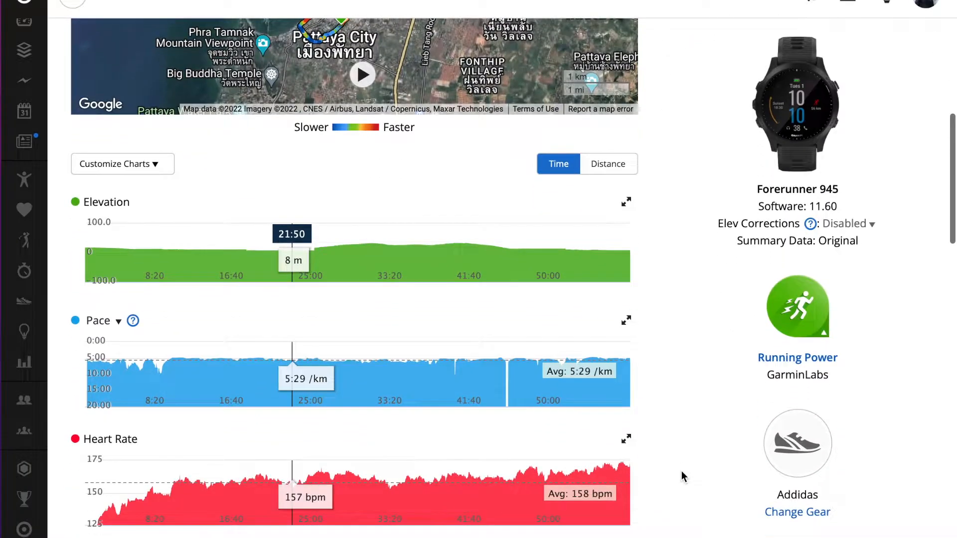
scroll(258, 250, "up", 3)
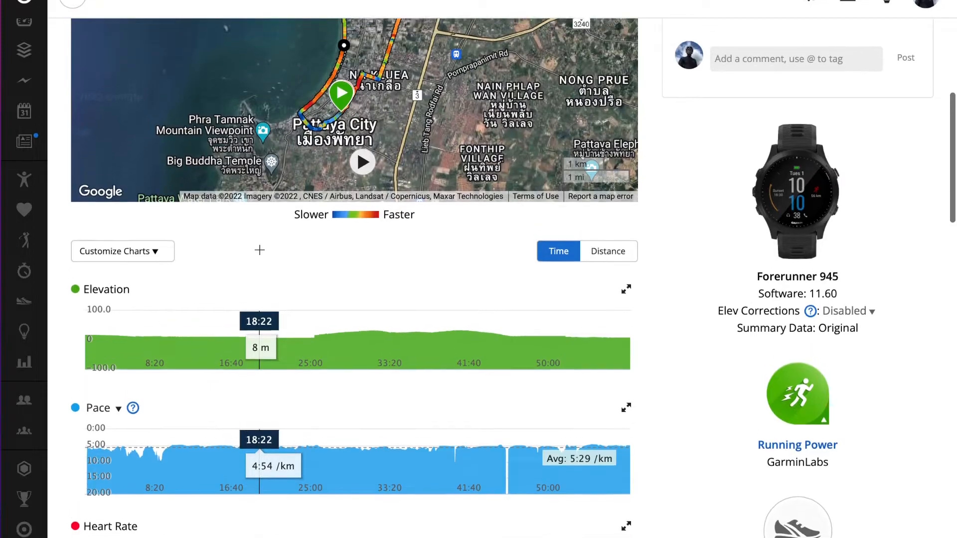
left_click(362, 226)
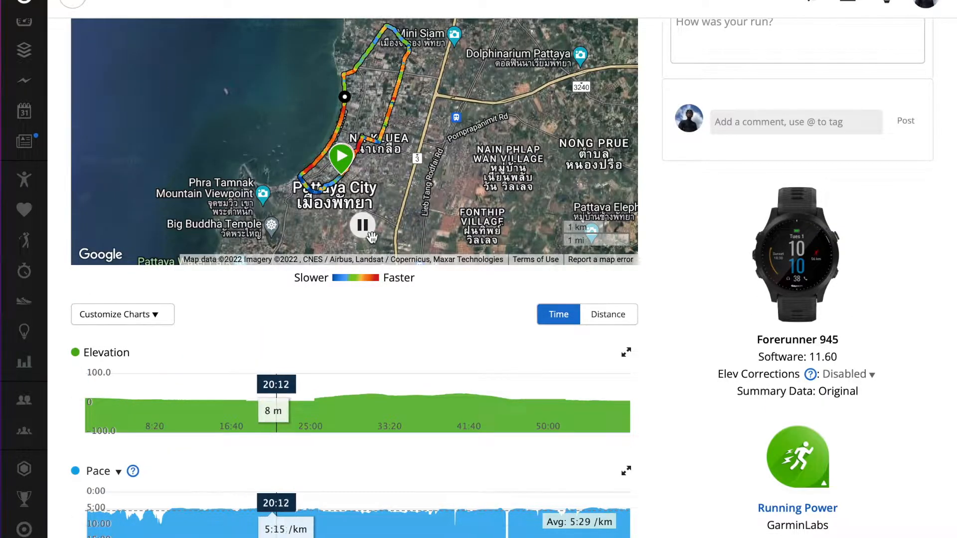
Examine the run's pace, heart rate, performance condition, cadence, temperature, run/walk and running power charts, and its detailed statistics.
scroll(370, 242, "down", 5)
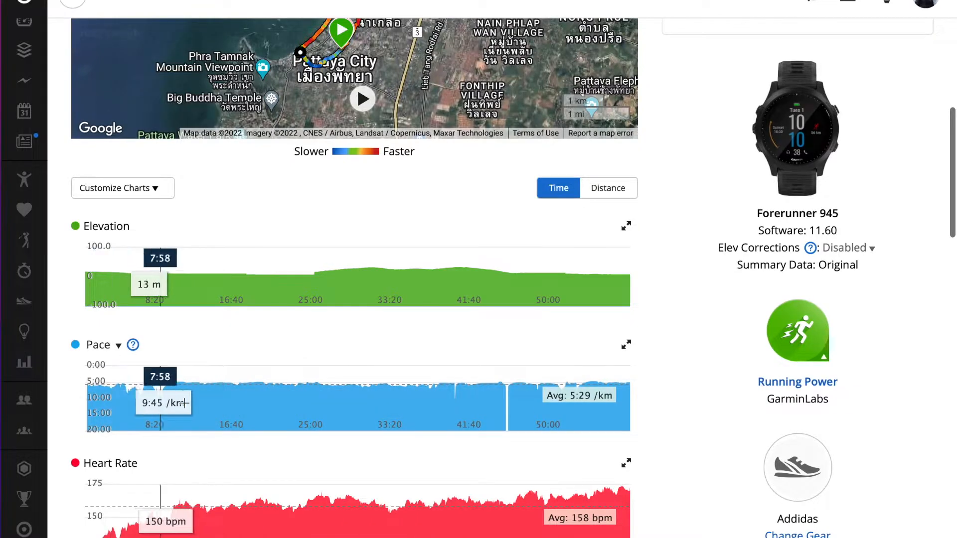
scroll(200, 296, "down", 3)
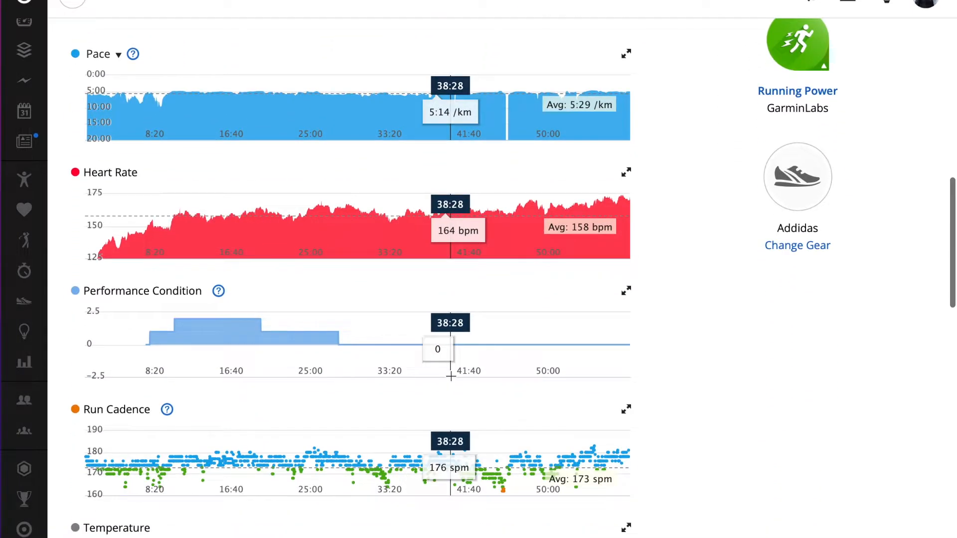
scroll(245, 306, "down", 3)
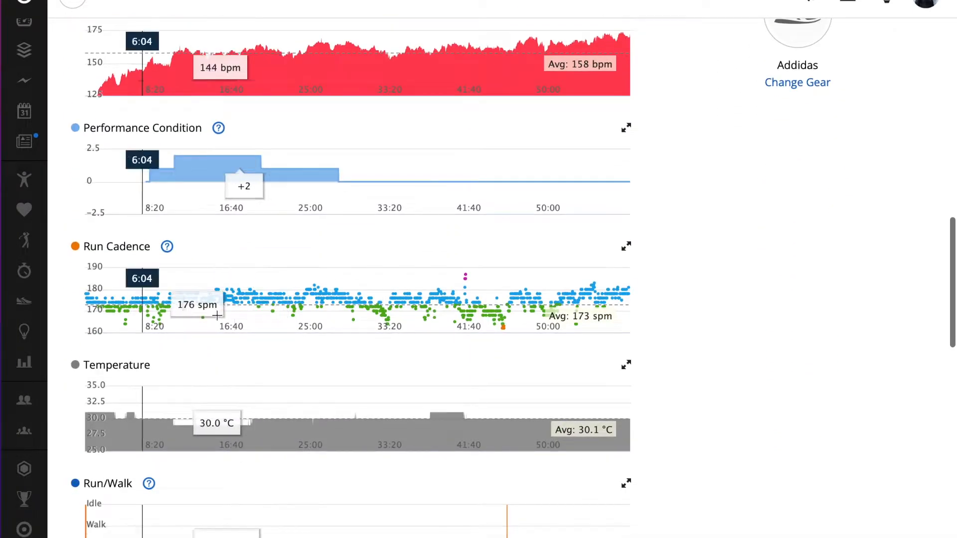
scroll(267, 366, "down", 3)
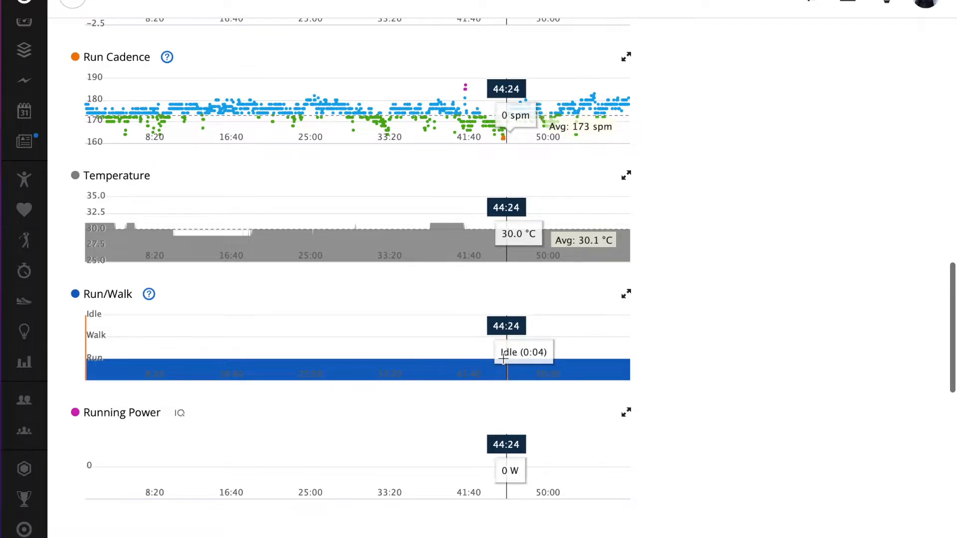
scroll(399, 359, "down", 1)
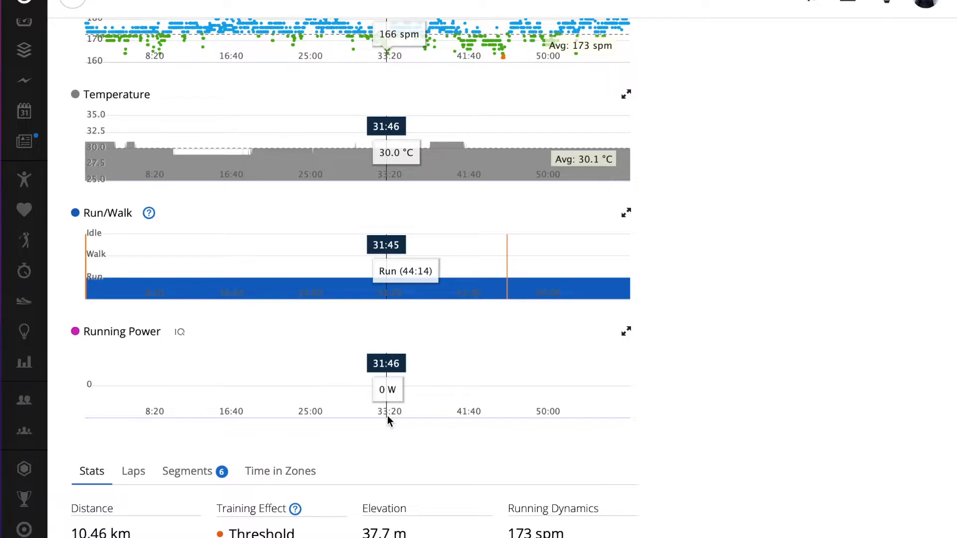
scroll(388, 416, "down", 10)
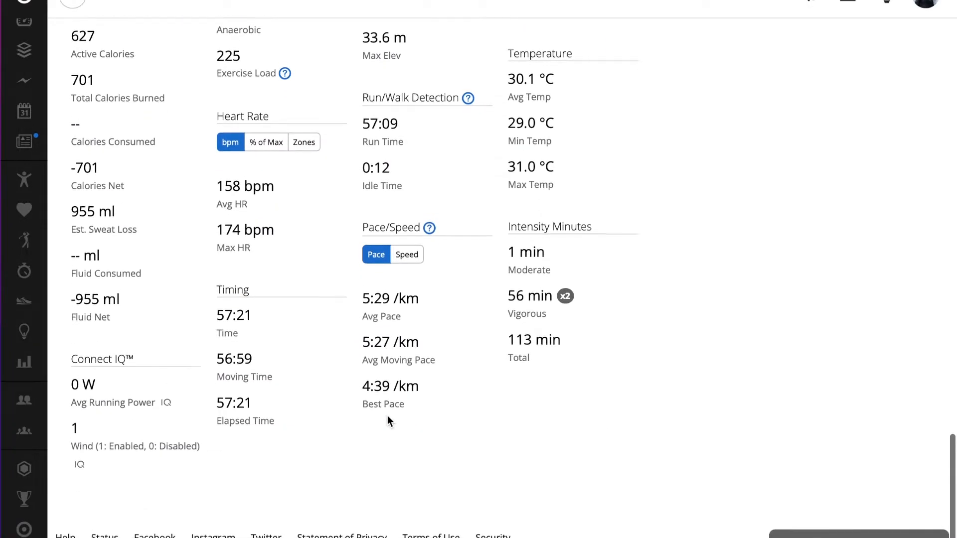
scroll(191, 113, "up", 2)
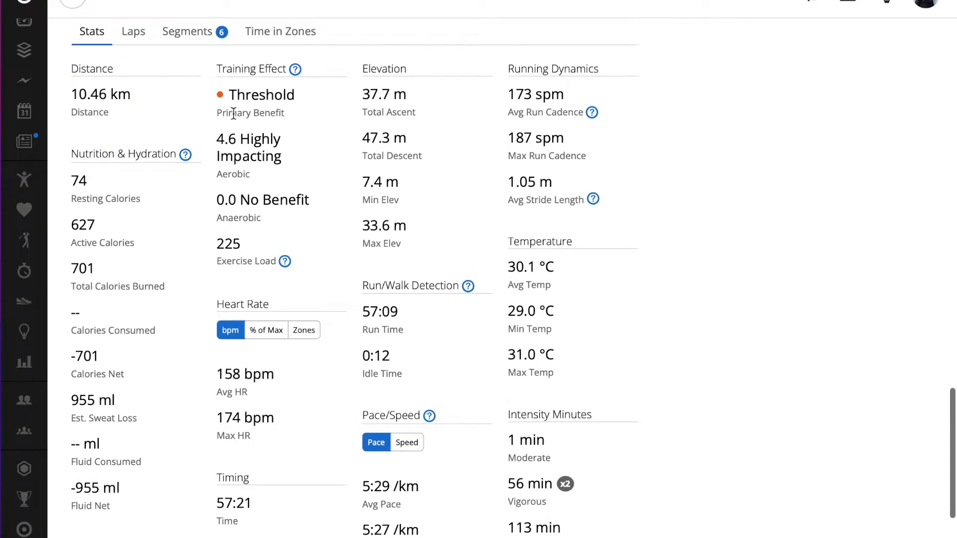
scroll(698, 446, "down", 1)
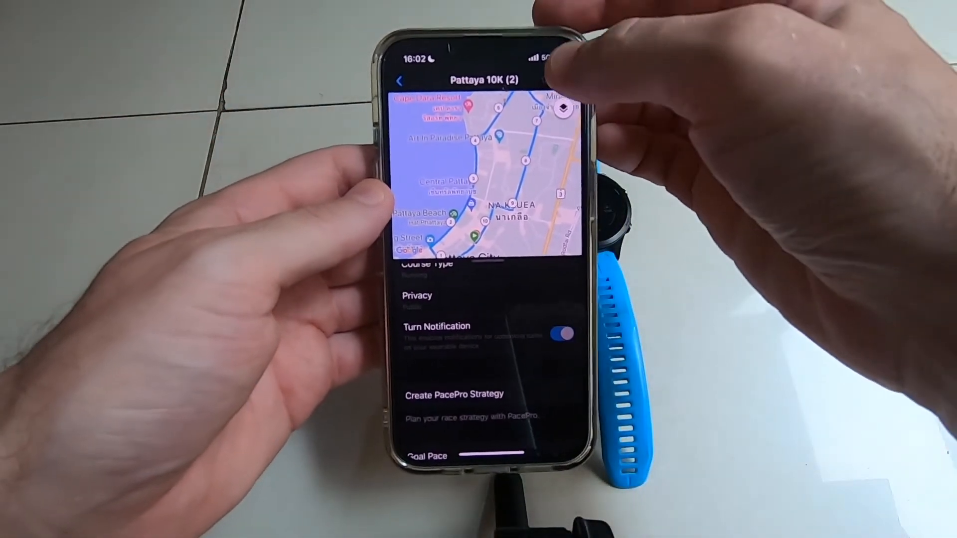
left_click(548, 96)
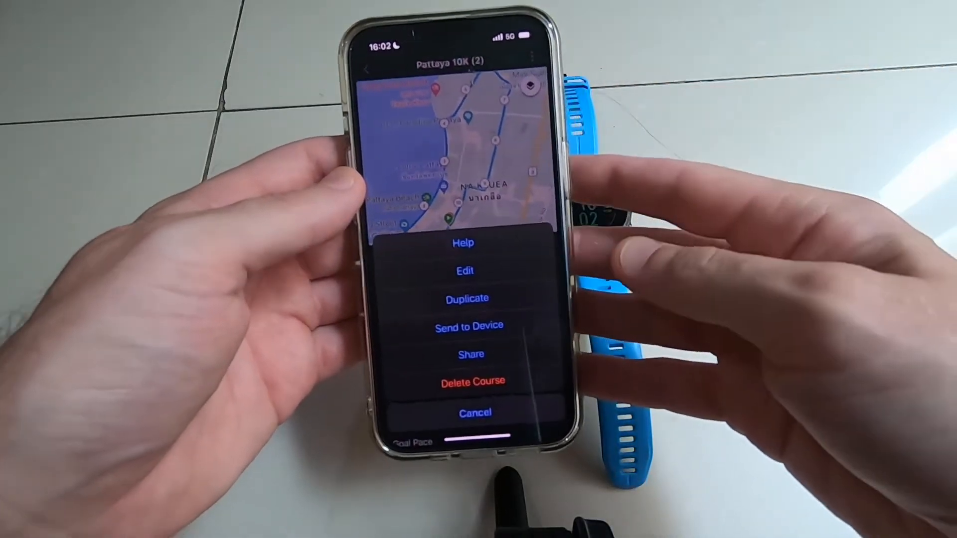